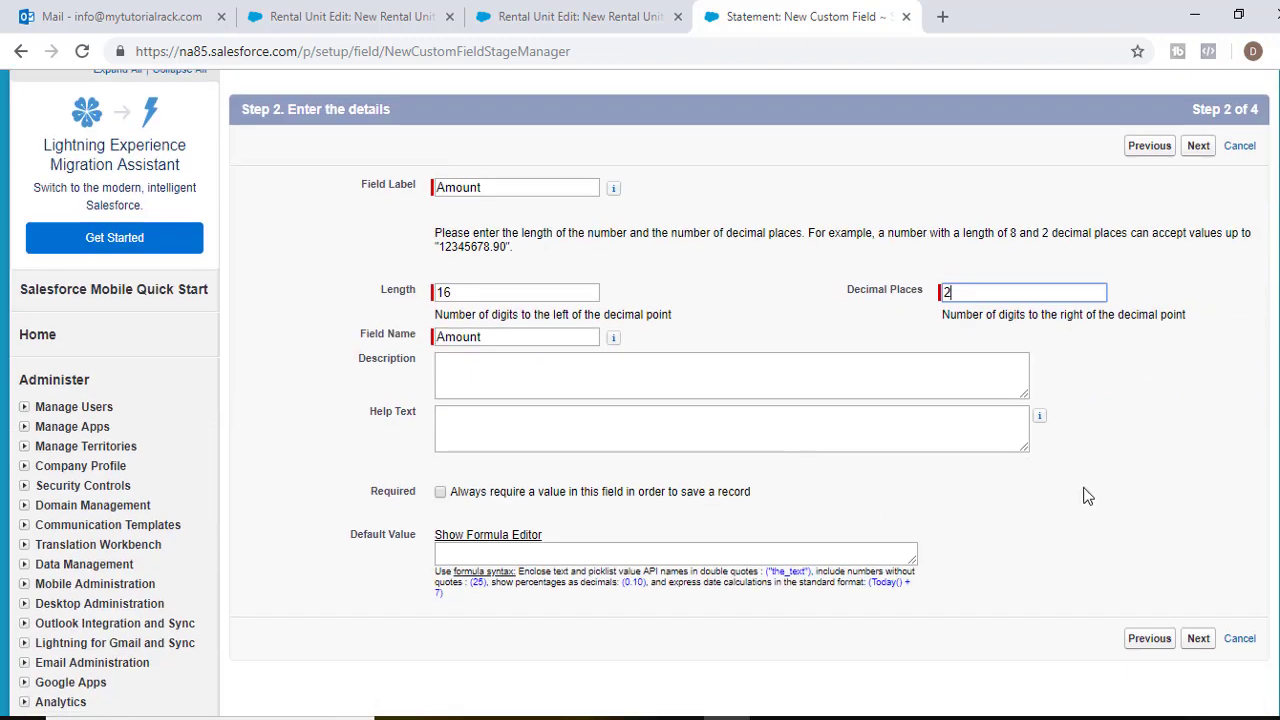
Step: Save the Amount field with visibility for all profiles and placement on the Statement Layout, and start another new field
{"action": "left_click", "coordinate": [1200, 640]}
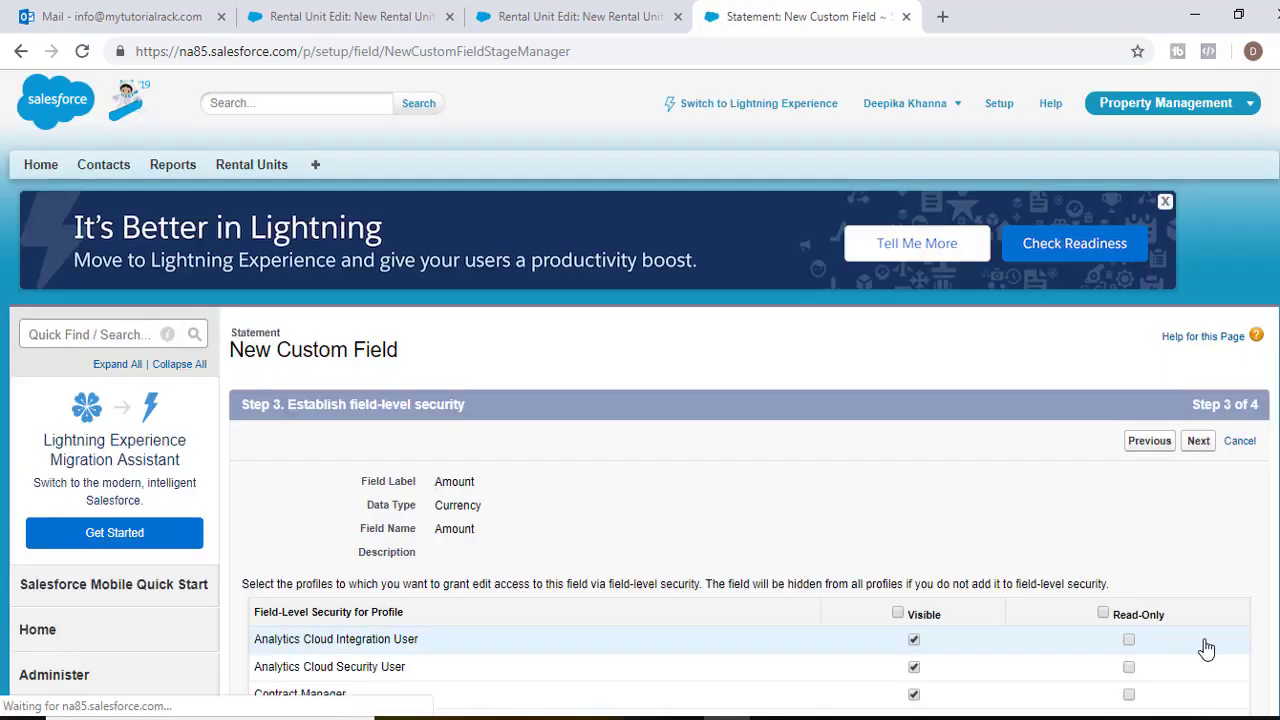
{"action": "scroll", "coordinate": [1035, 580], "scroll_direction": "down", "scroll_amount": 2}
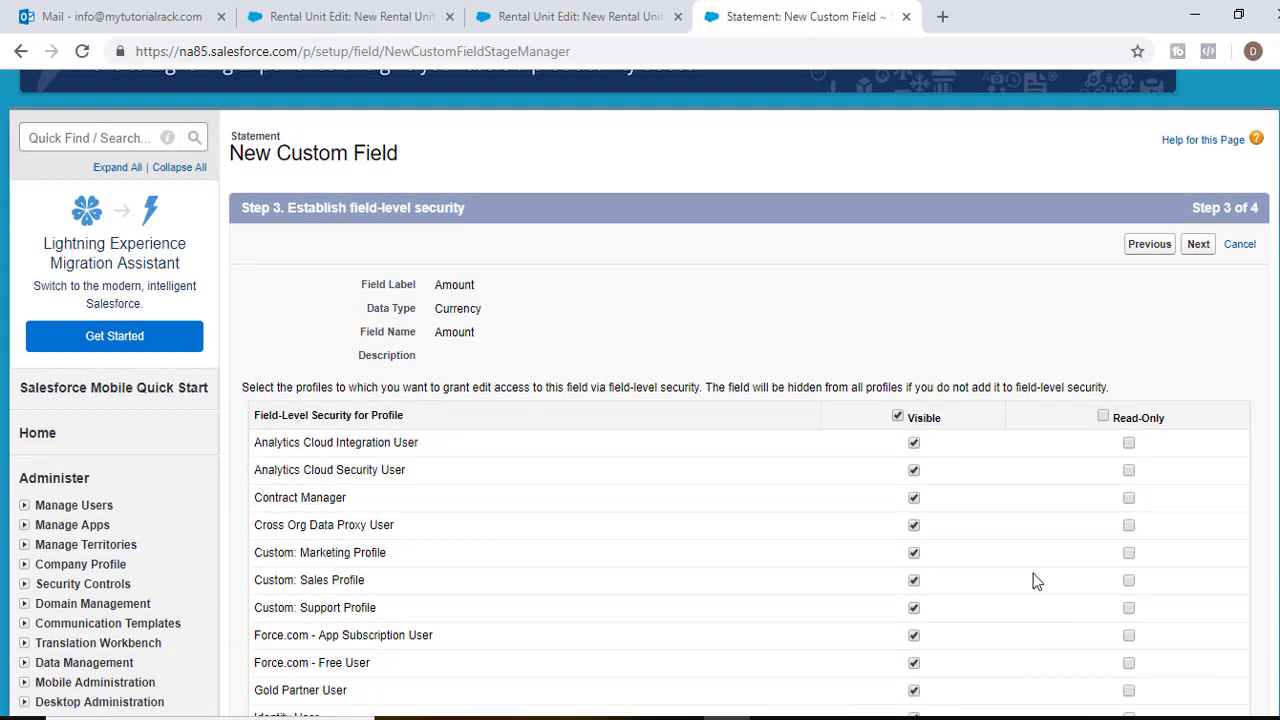
{"action": "left_click", "coordinate": [1198, 244]}
{"action": "scroll", "coordinate": [1180, 380], "scroll_direction": "down", "scroll_amount": 1}
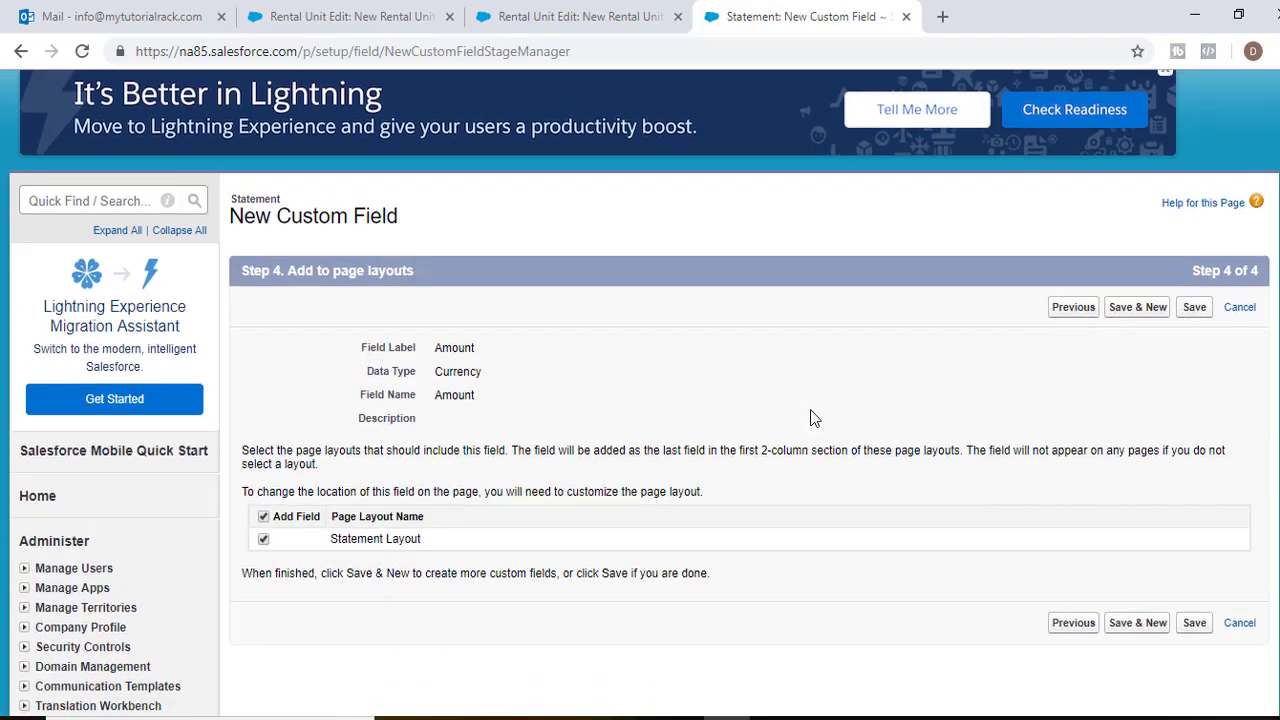
{"action": "scroll", "coordinate": [1120, 457], "scroll_direction": "down", "scroll_amount": 2}
{"action": "left_click", "coordinate": [1130, 462]}
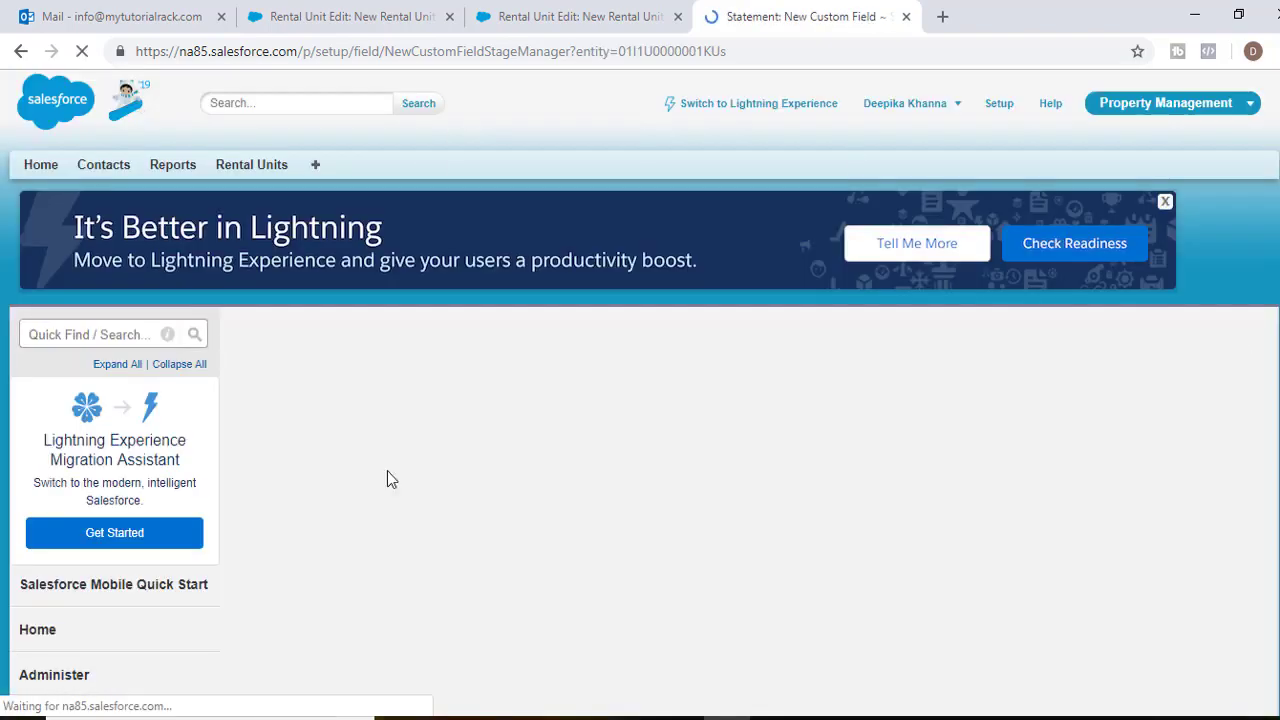
Step: Check the Statement field list on the PowerPoint slide and choose Currency as the new custom field's data type in Salesforce
{"action": "scroll", "coordinate": [612, 545], "scroll_direction": "down", "scroll_amount": 1}
{"action": "key", "text": "alt+Tab"}
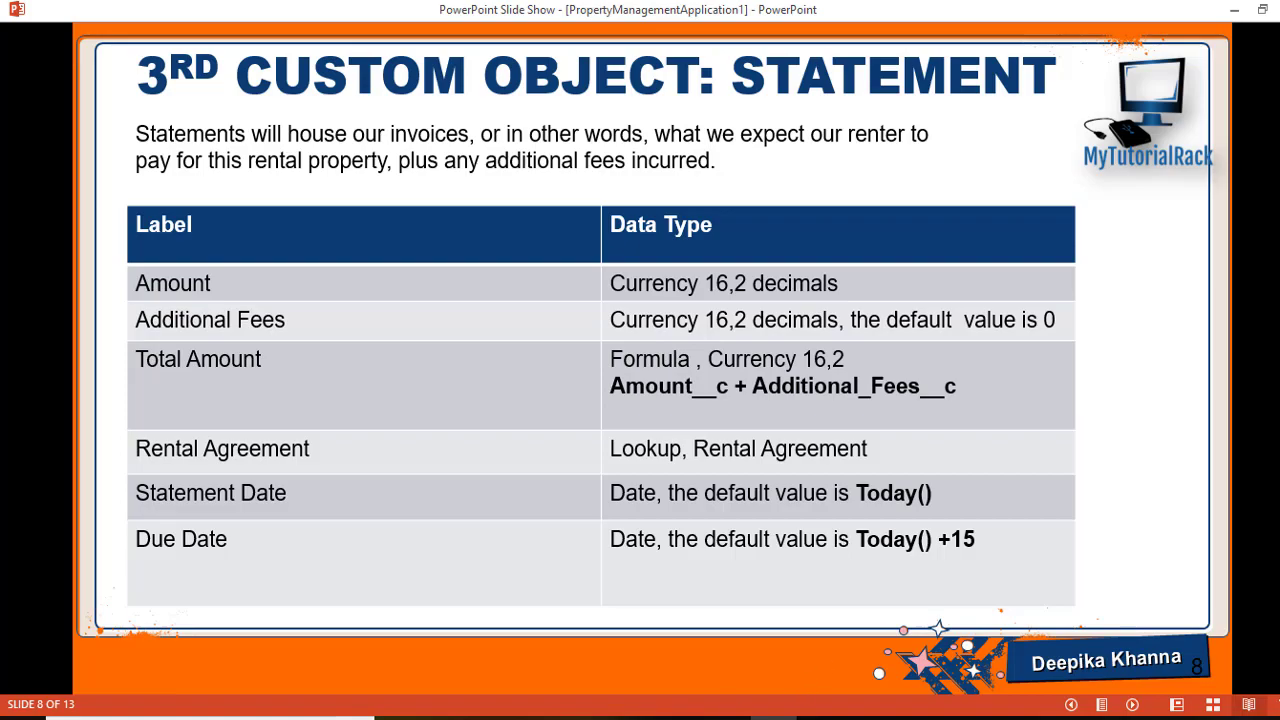
{"action": "key", "text": "alt+Tab"}
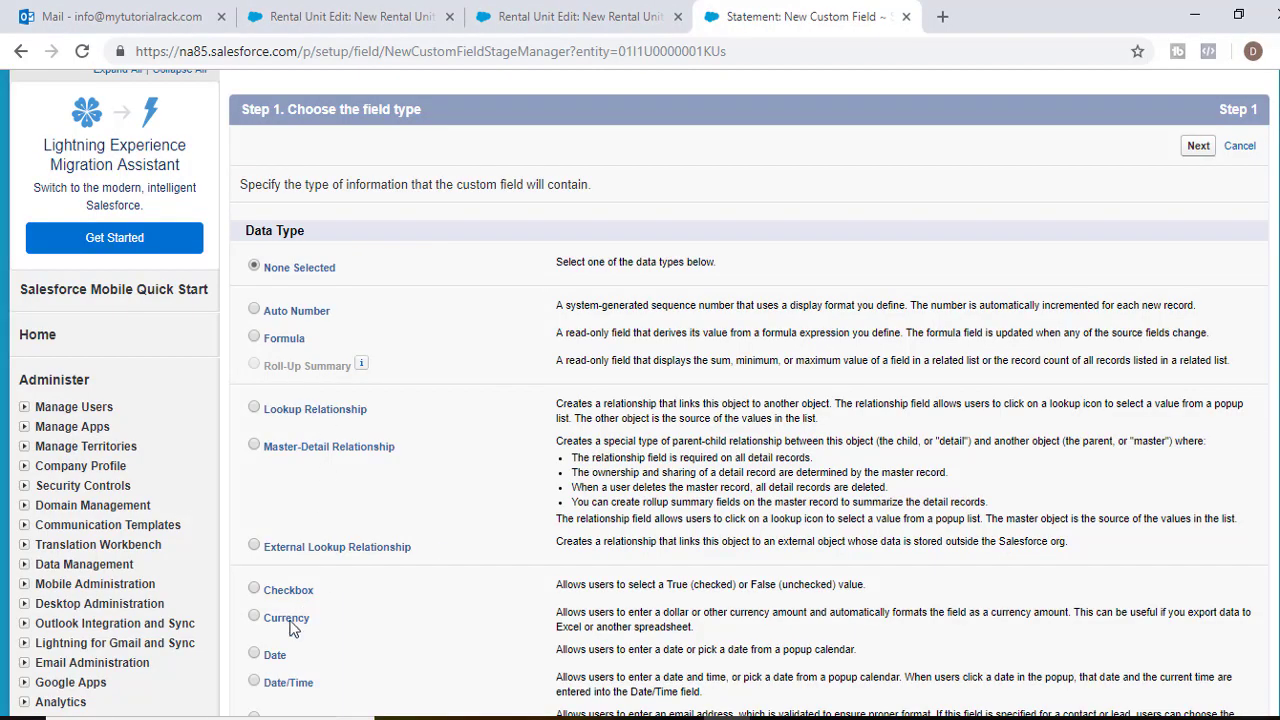
{"action": "scroll", "coordinate": [600, 400], "scroll_direction": "down", "scroll_amount": 1}
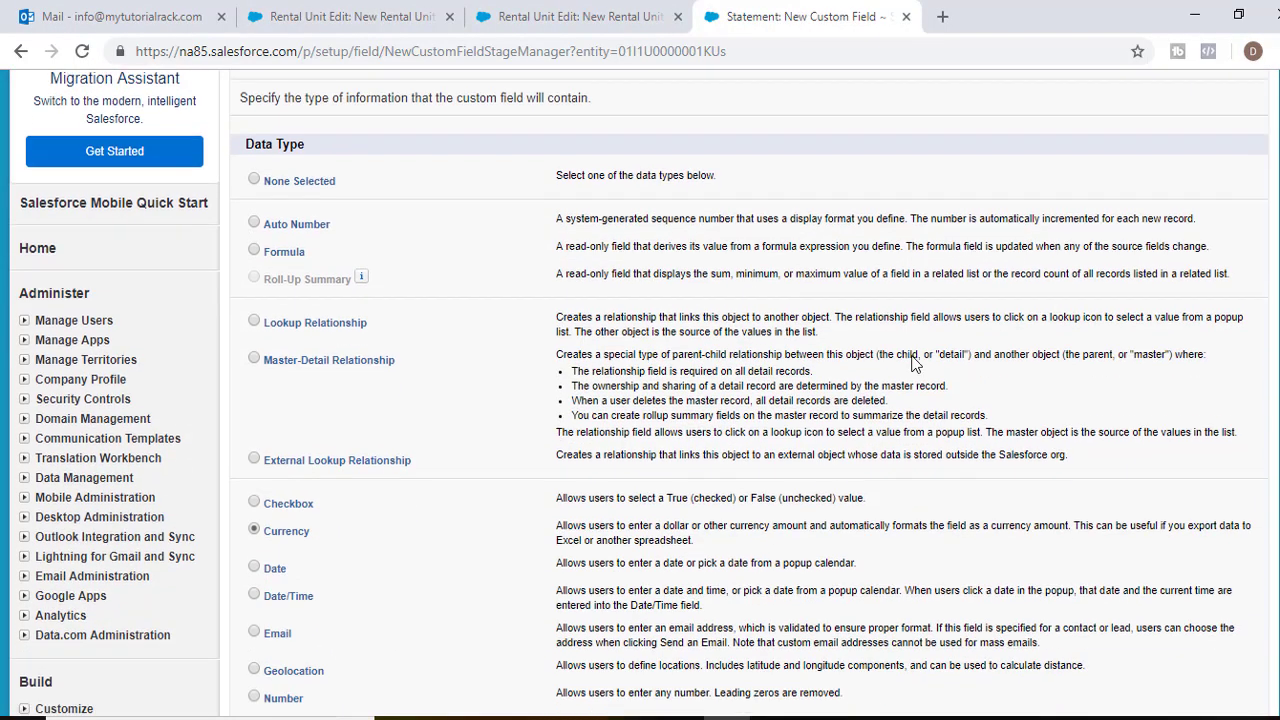
{"action": "scroll", "coordinate": [1100, 300], "scroll_direction": "up", "scroll_amount": 2}
{"action": "left_click", "coordinate": [1200, 245]}
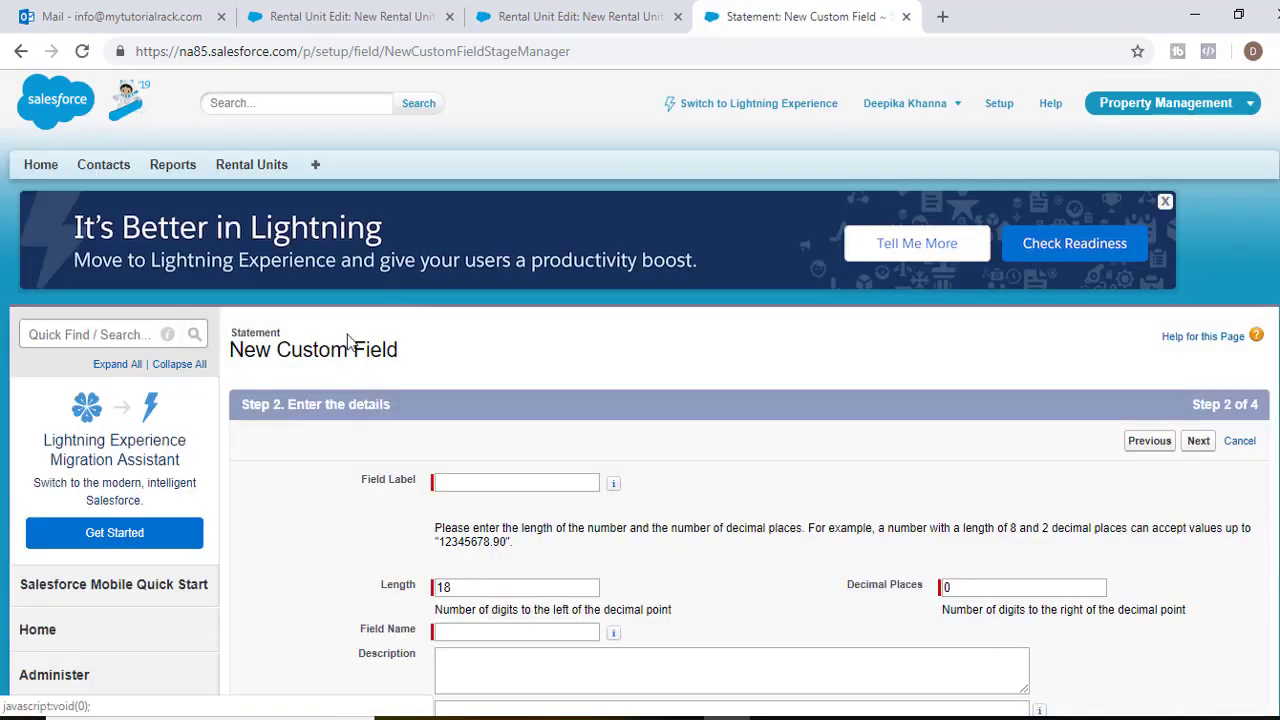
Step: Label the new currency field Additional Fees and let its field name fill in
{"action": "left_click", "coordinate": [515, 482]}
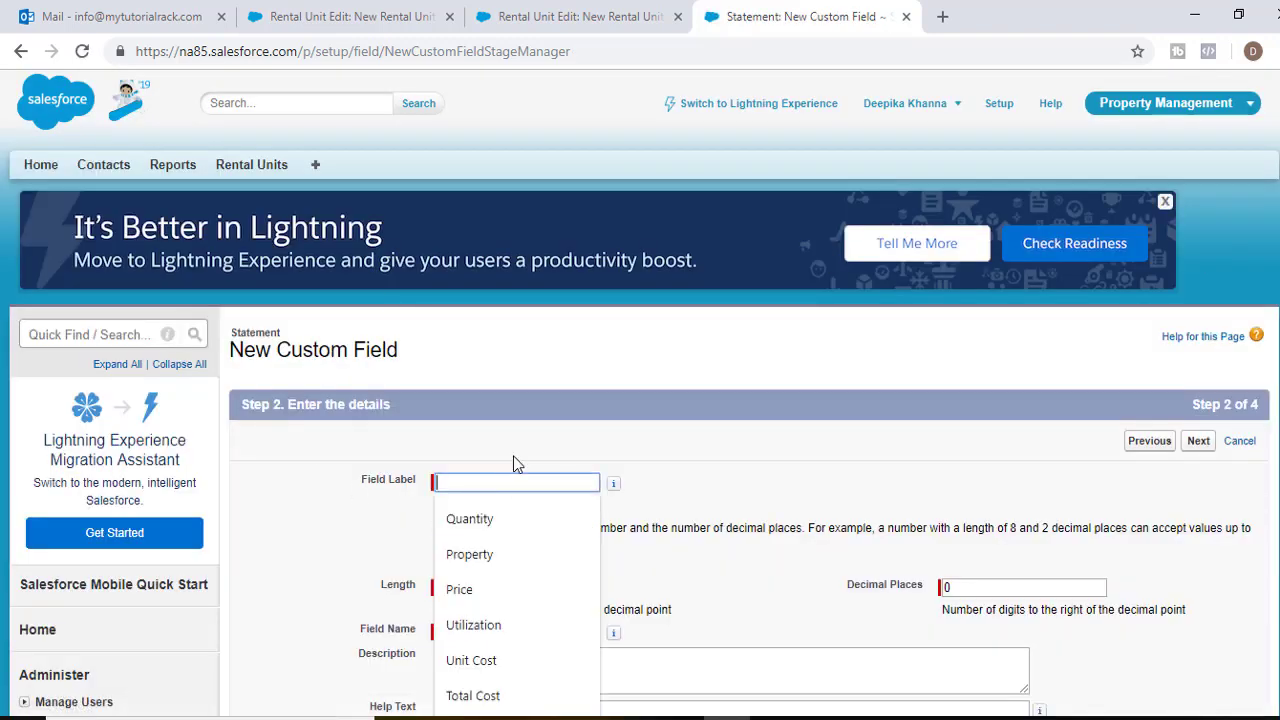
{"action": "type", "text": "Addt"}
{"action": "key", "text": "BackSpace"}
{"action": "type", "text": "i"}
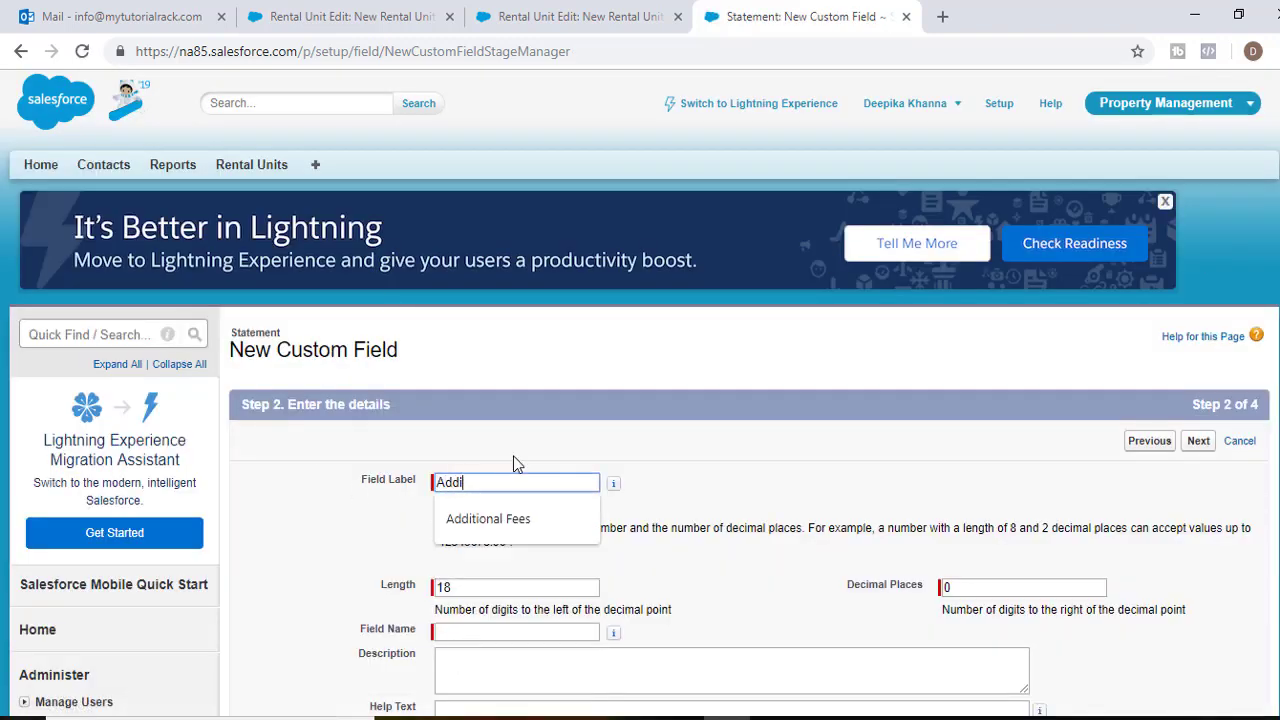
{"action": "type", "text": "tional Fee"}
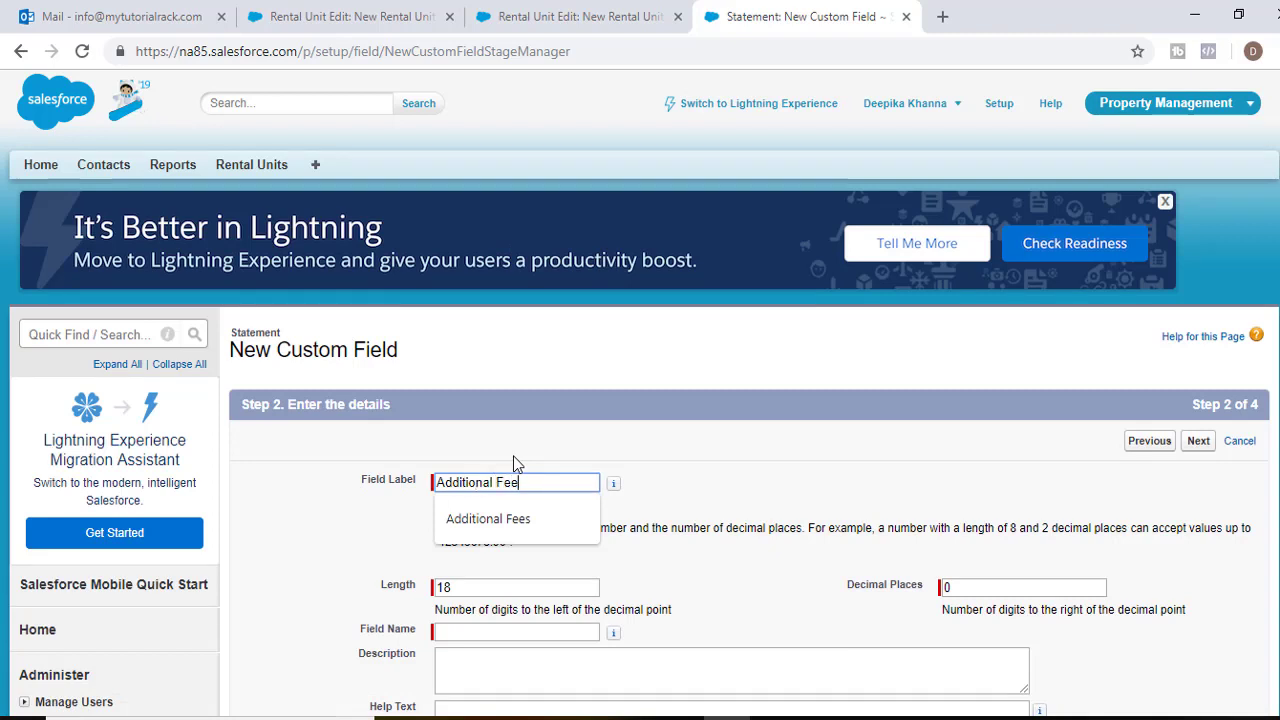
{"action": "type", "text": "s"}
{"action": "key", "text": "Tab"}
Step: Set the Additional Fees field's length to 16 and its decimal places to 2
{"action": "left_click", "coordinate": [480, 587]}
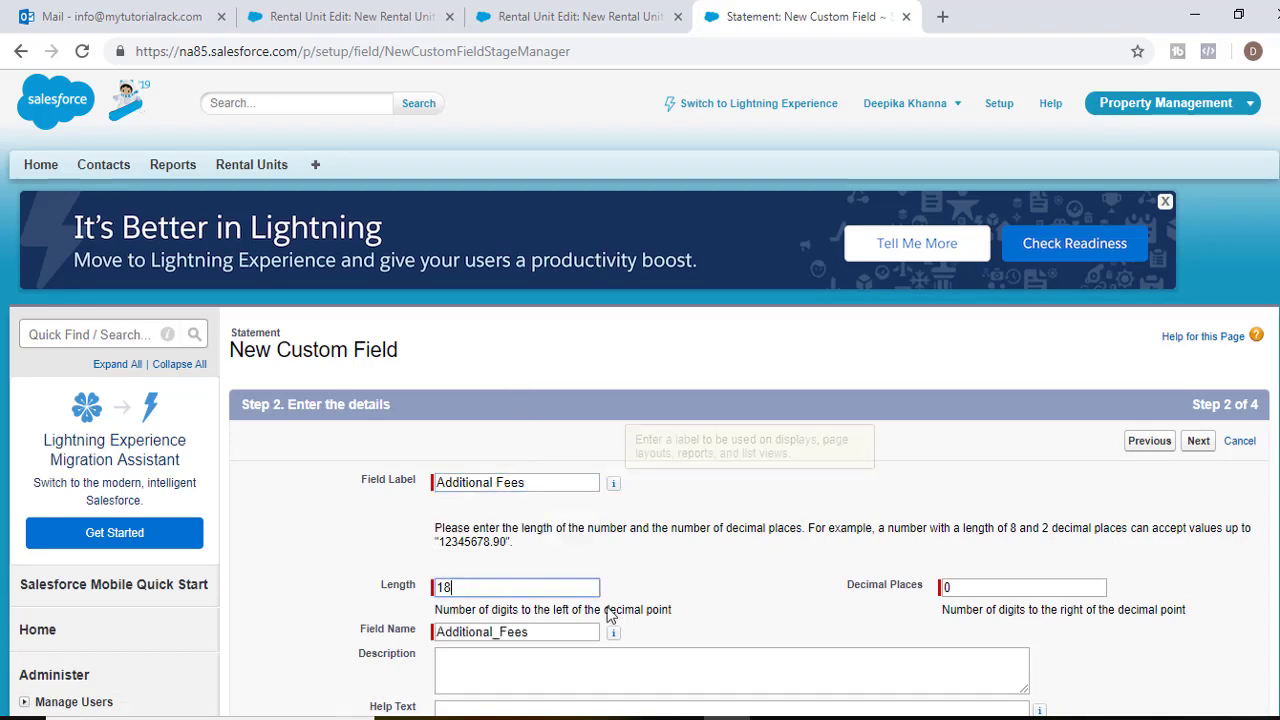
{"action": "key", "text": "BackSpace"}
{"action": "type", "text": "6"}
{"action": "key", "text": "Tab"}
{"action": "type", "text": "2"}
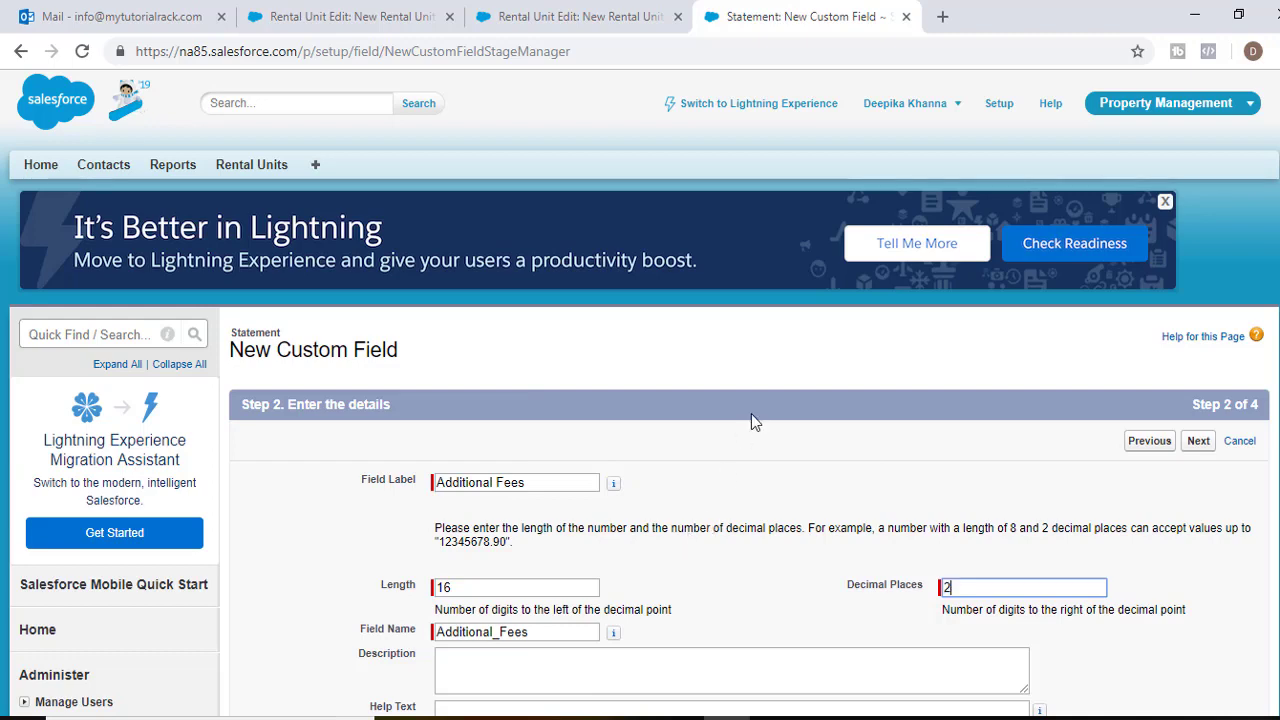
Step: Save the Additional Fees field, visible to all profiles and included on the Statement Layout, and begin another custom field
{"action": "scroll", "coordinate": [857, 602], "scroll_direction": "down", "scroll_amount": 4}
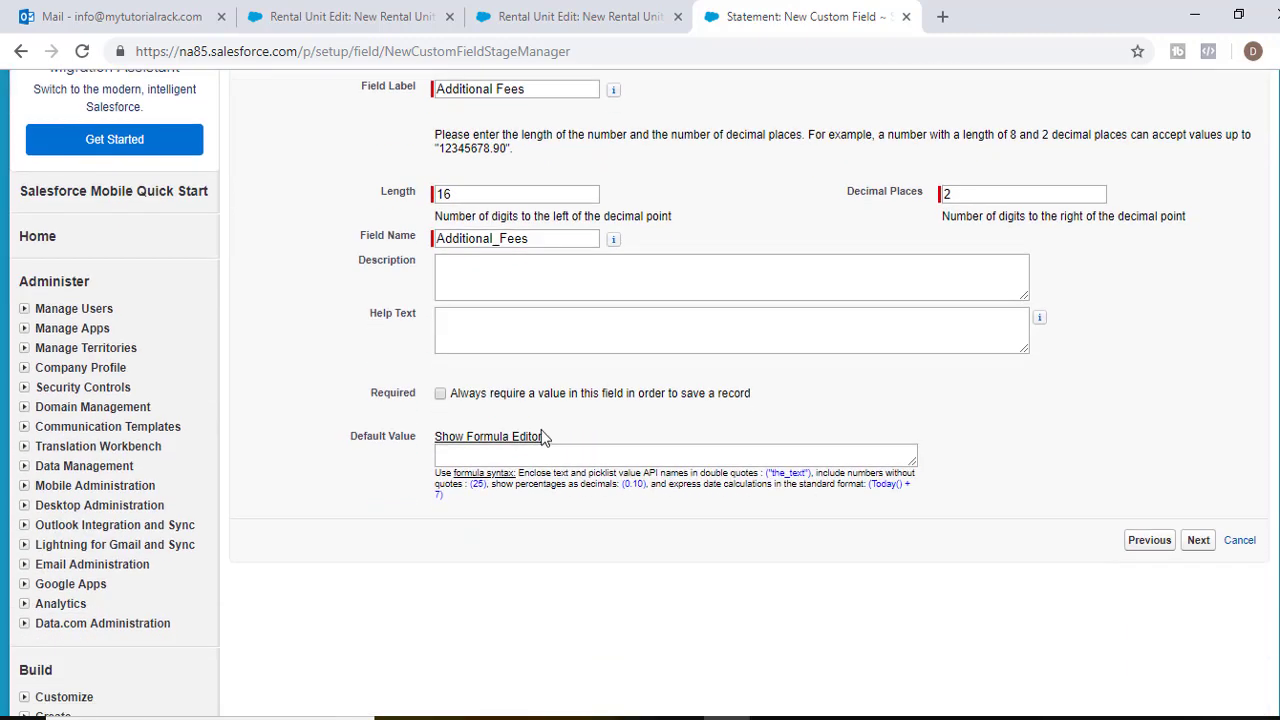
{"action": "left_click", "coordinate": [1198, 541]}
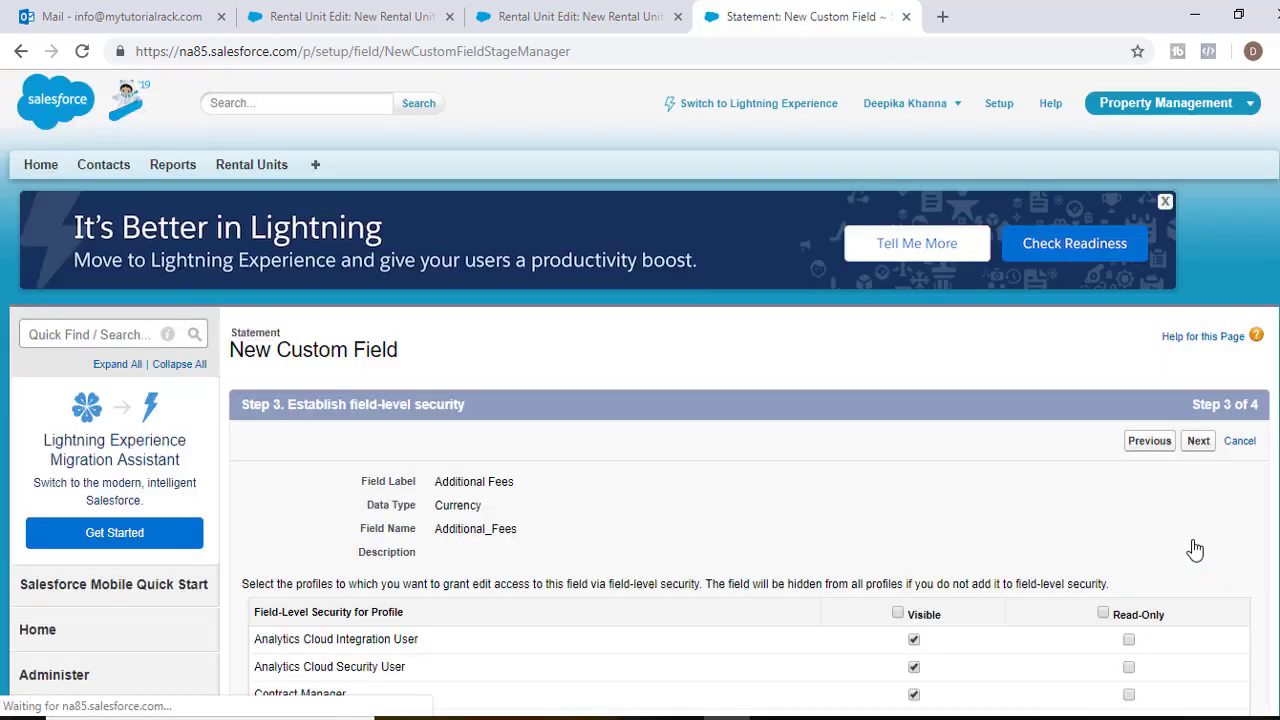
{"action": "scroll", "coordinate": [1195, 549], "scroll_direction": "down", "scroll_amount": 1}
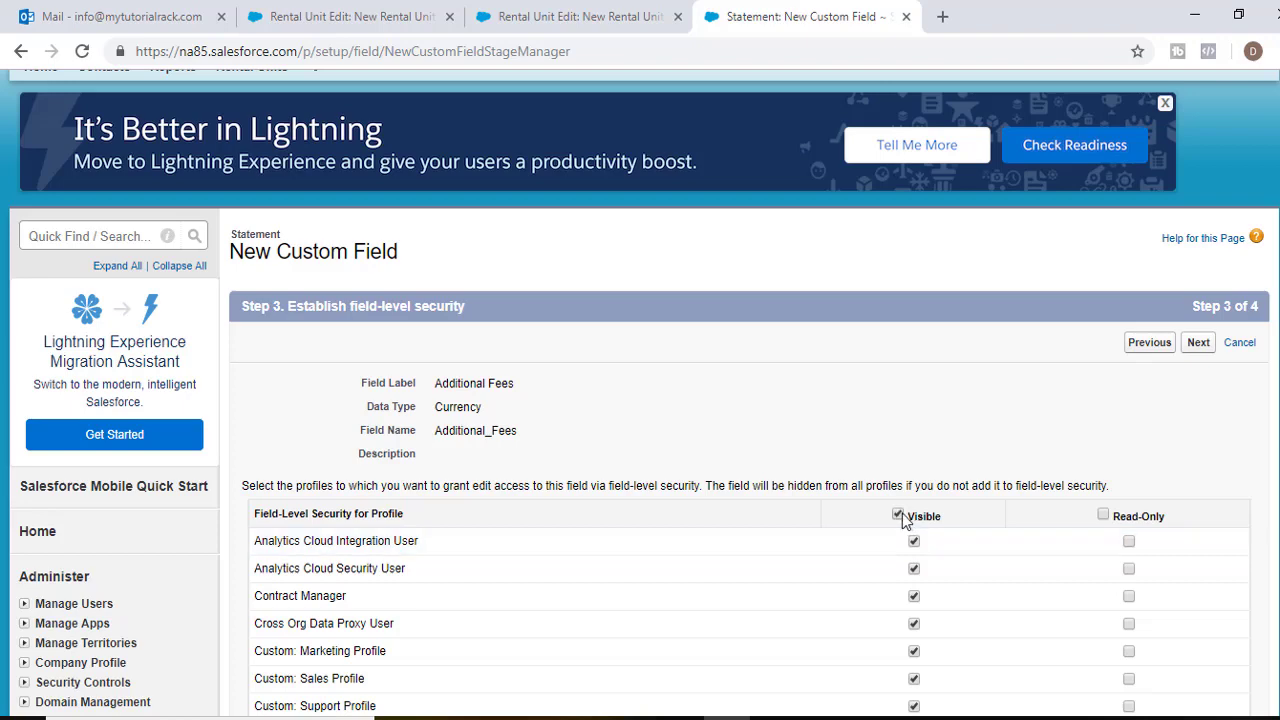
{"action": "left_click", "coordinate": [1197, 342]}
{"action": "scroll", "coordinate": [977, 385], "scroll_direction": "down", "scroll_amount": 3}
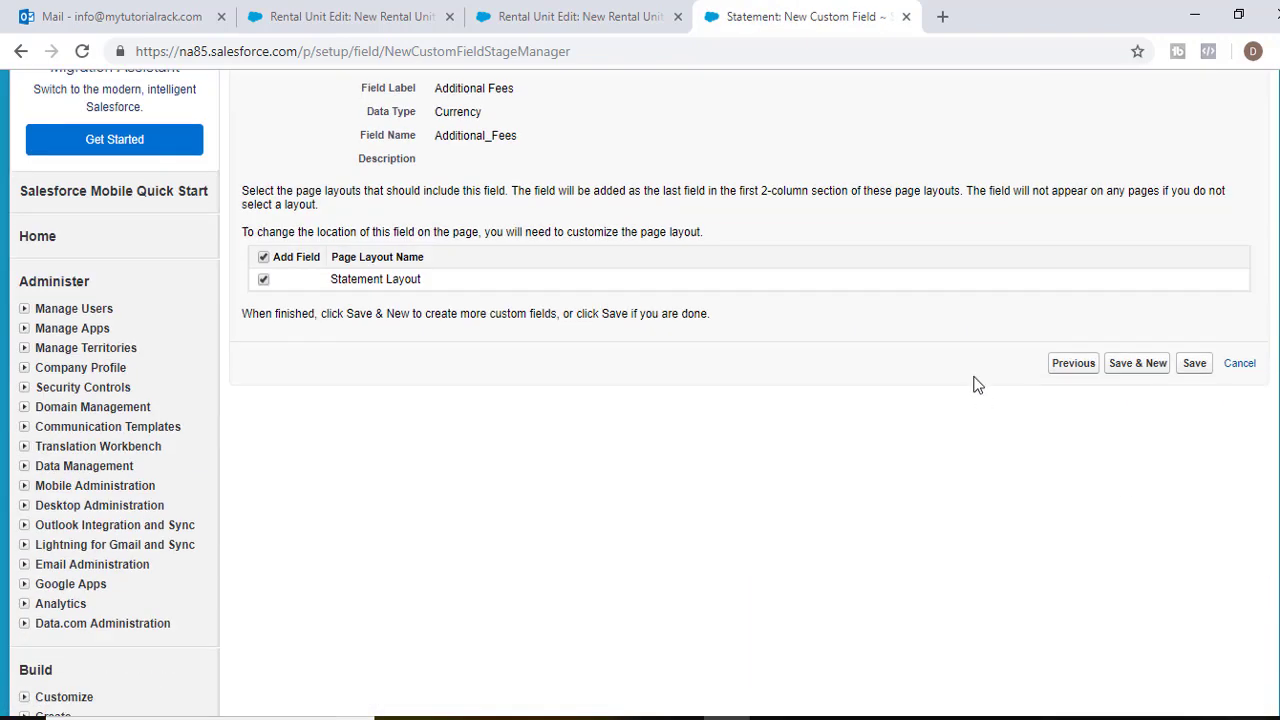
{"action": "left_click", "coordinate": [1140, 365]}
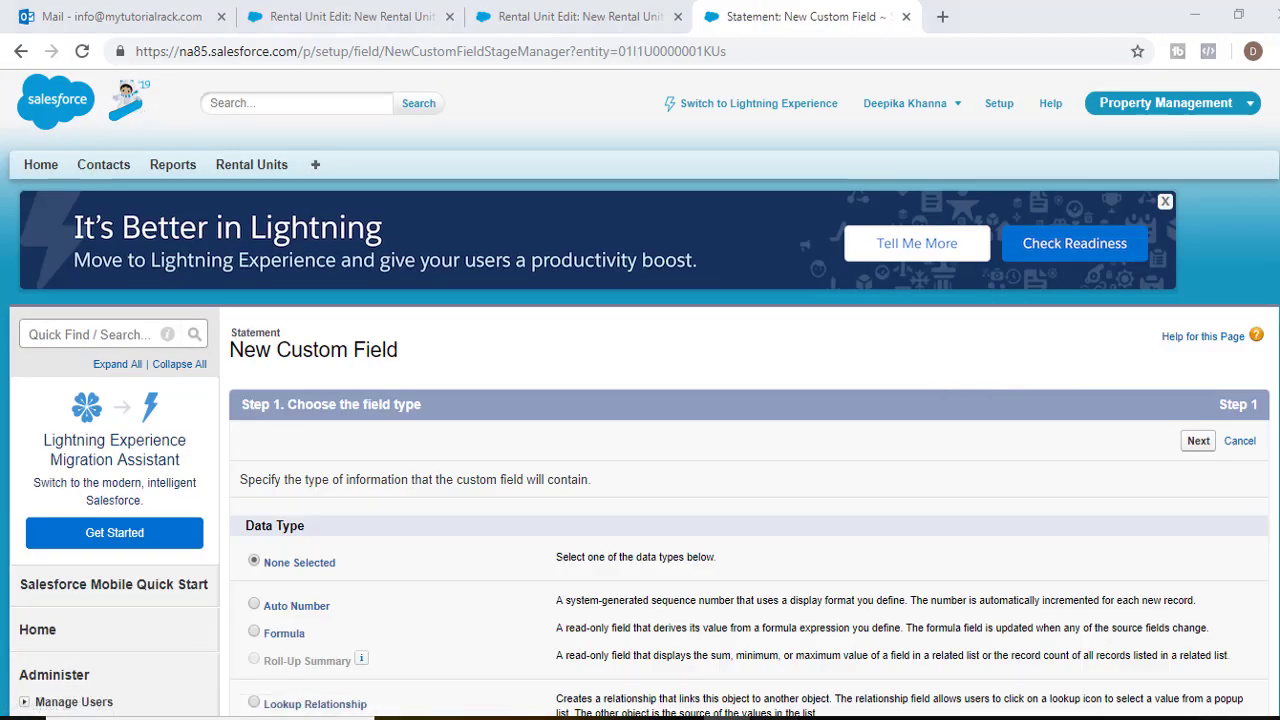
Step: Consult the PowerPoint slide for the Total Amount specification and choose Formula as the next field's data type in Salesforce
{"action": "key", "text": "alt+Tab"}
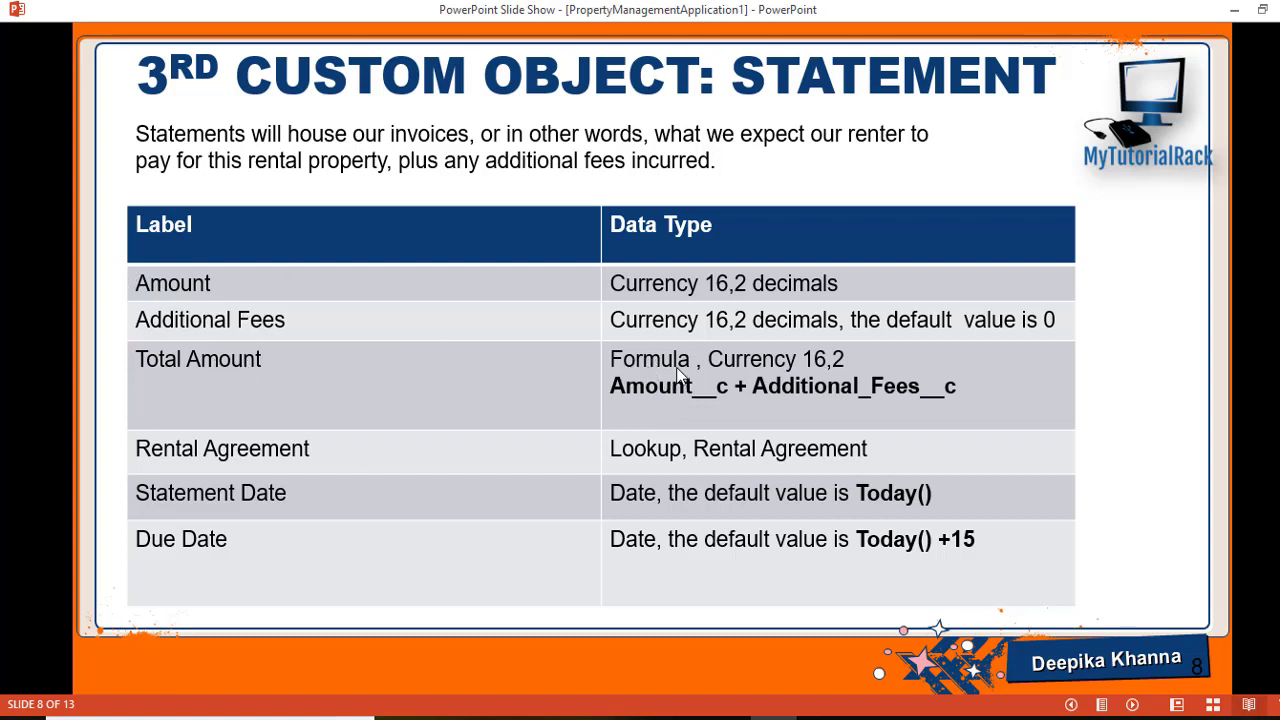
{"action": "key", "text": "alt+Tab"}
{"action": "scroll", "coordinate": [297, 463], "scroll_direction": "down", "scroll_amount": 2}
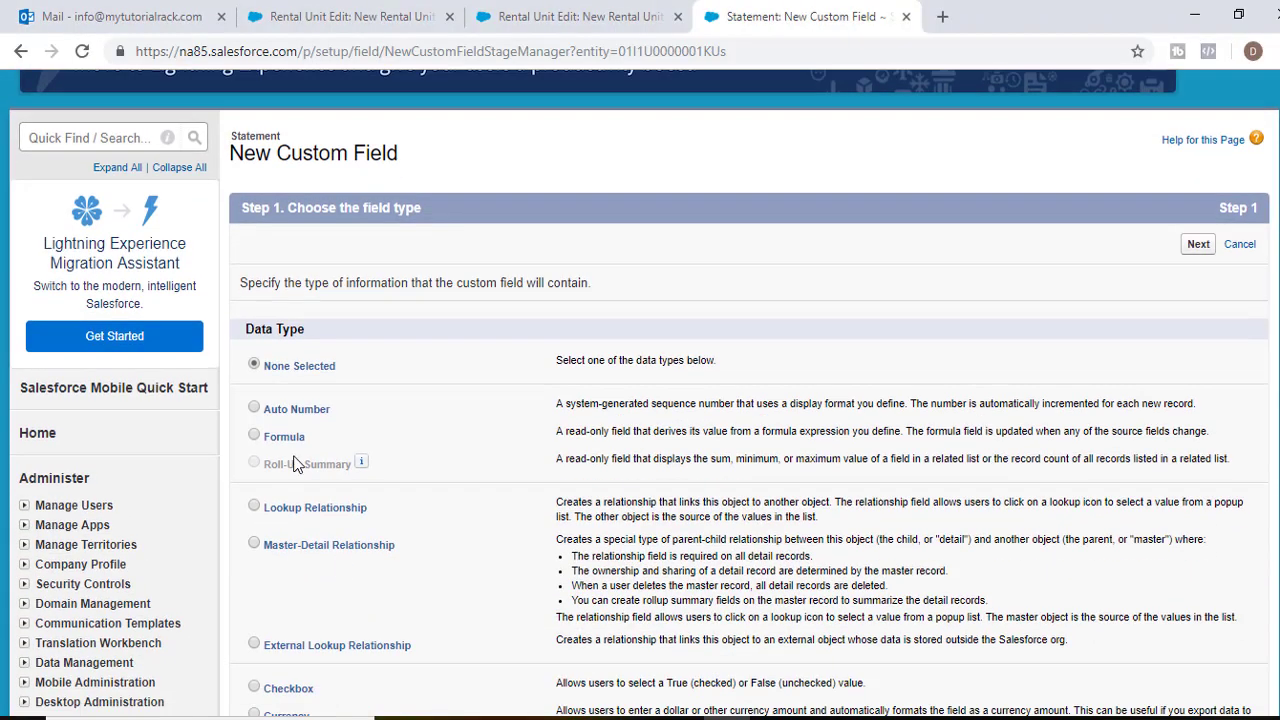
{"action": "left_click", "coordinate": [288, 440]}
{"action": "left_click", "coordinate": [1198, 244]}
Step: Label the formula field Total Amount and let its field name fill in
{"action": "scroll", "coordinate": [660, 450], "scroll_direction": "down", "scroll_amount": 2}
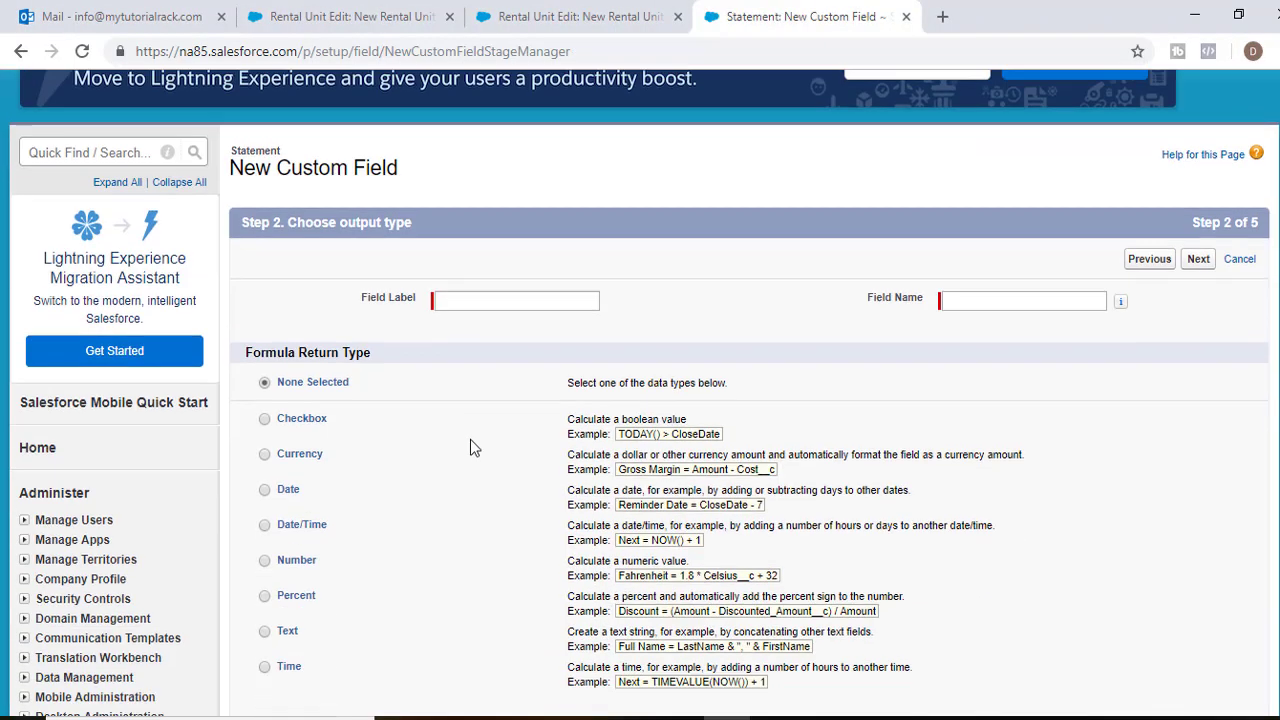
{"action": "left_click", "coordinate": [480, 290]}
{"action": "type", "text": "Tot"}
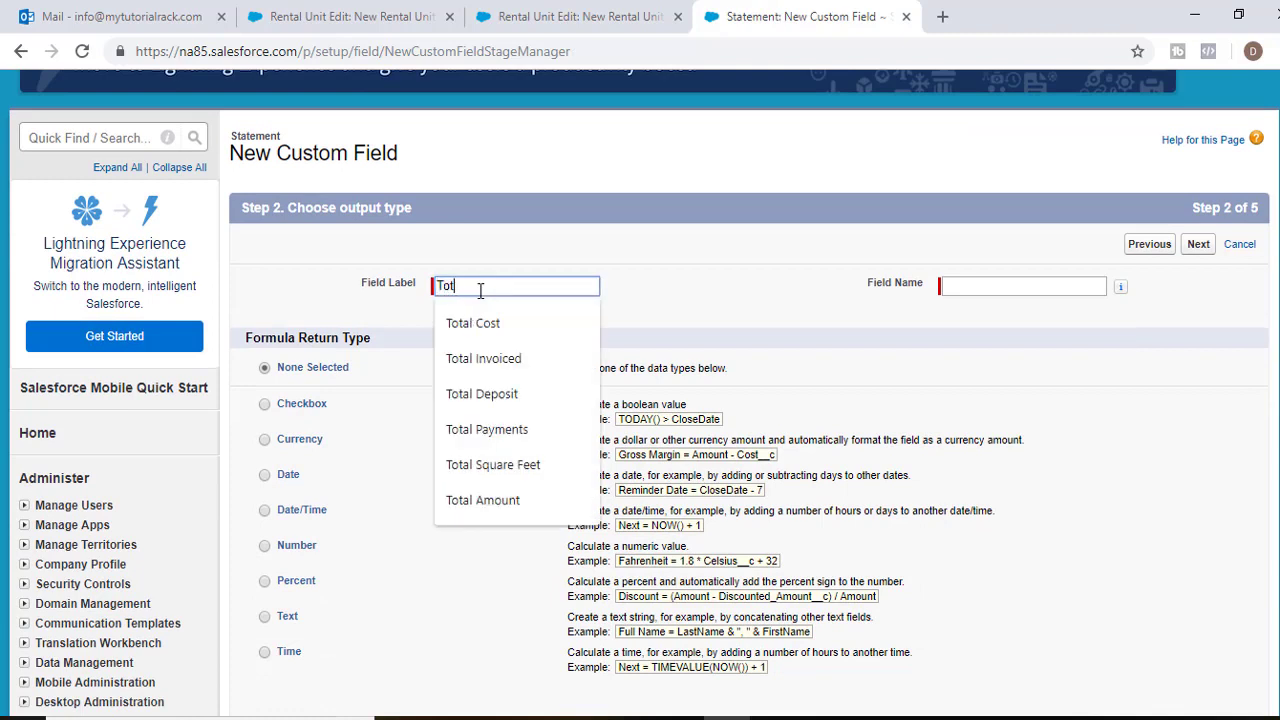
{"action": "type", "text": "al Amoun"}
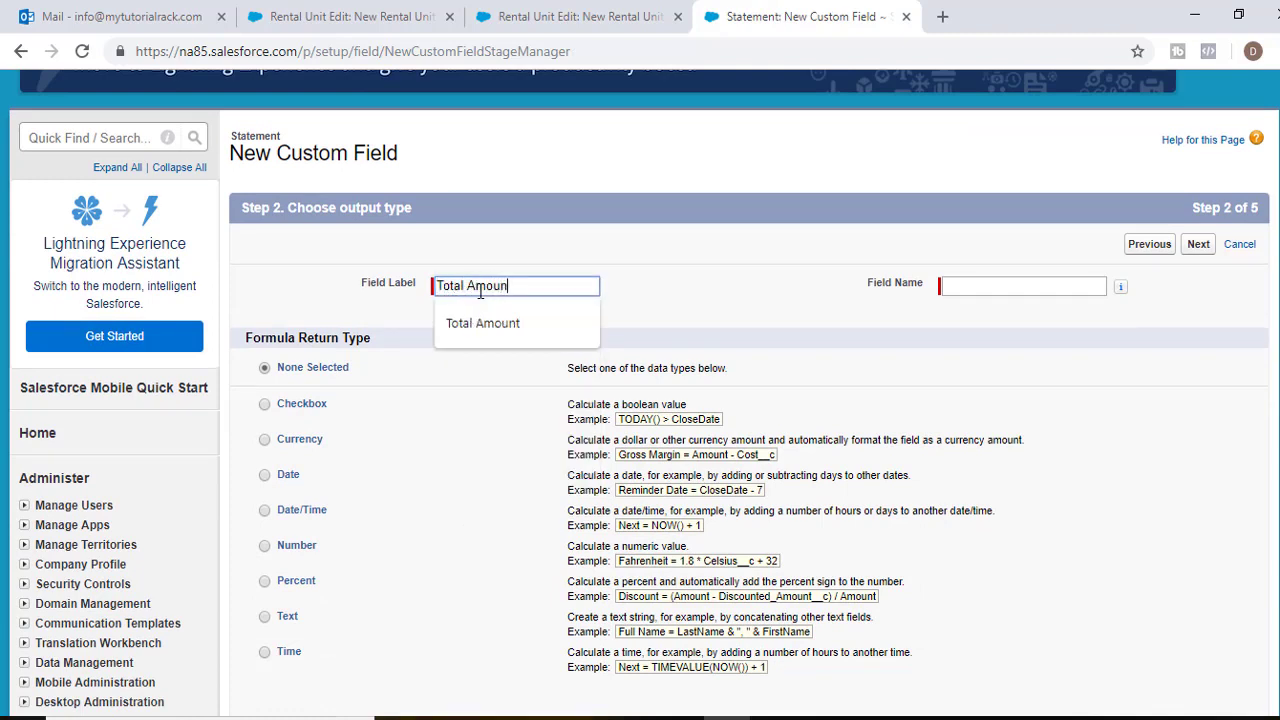
{"action": "type", "text": "t"}
{"action": "key", "text": "Tab"}
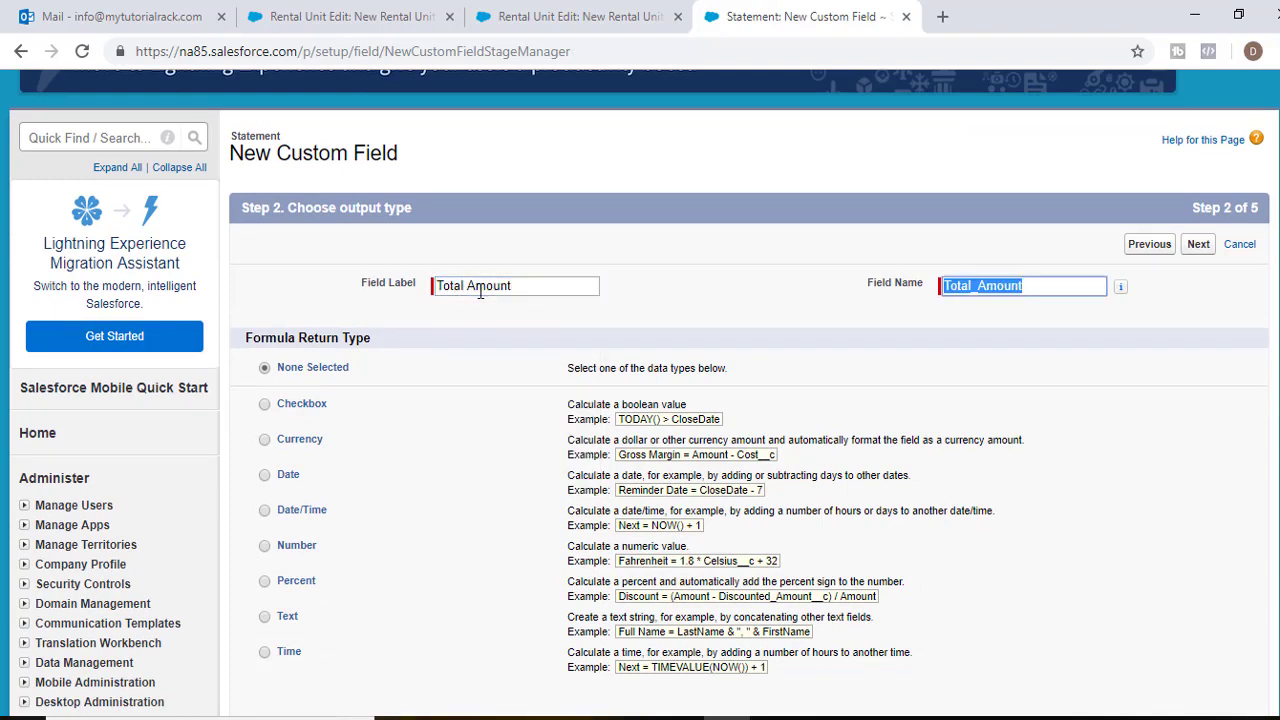
Step: Choose Currency as the formula return type for Total Amount and proceed to the formula entry
{"action": "left_click", "coordinate": [299, 440]}
{"action": "scroll", "coordinate": [762, 613], "scroll_direction": "down", "scroll_amount": 2}
{"action": "scroll", "coordinate": [762, 613], "scroll_direction": "down", "scroll_amount": 2}
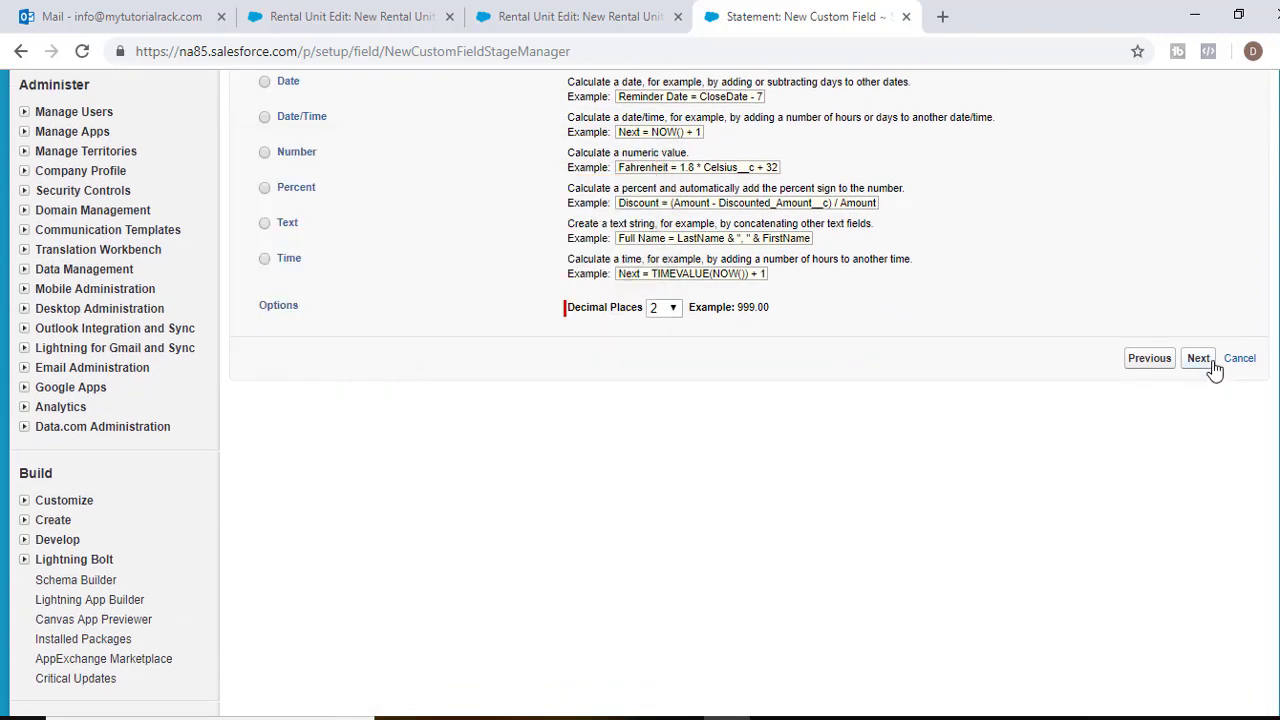
{"action": "left_click", "coordinate": [1205, 362]}
Step: Build the Total Amount formula Amount__c + Additional_Fees__c from the Statement merge fields and the Add operator
{"action": "scroll", "coordinate": [406, 374], "scroll_direction": "down", "scroll_amount": 3}
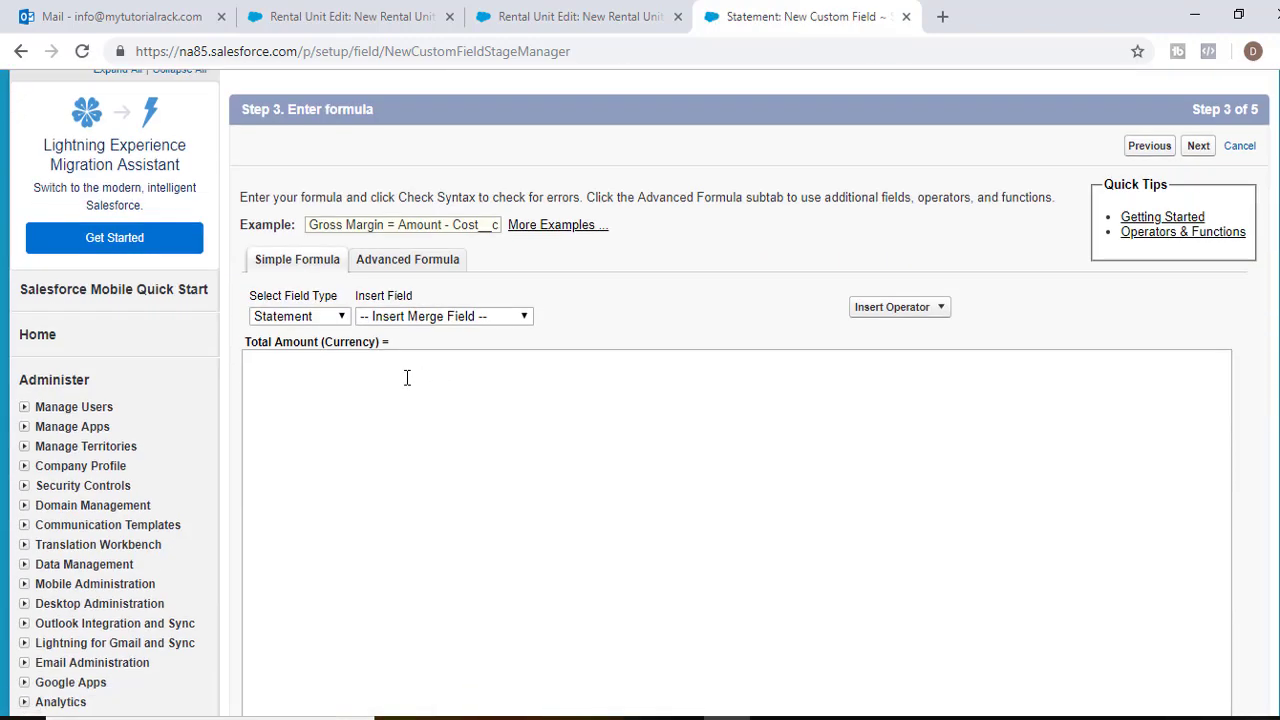
{"action": "left_click", "coordinate": [313, 384]}
{"action": "left_click", "coordinate": [449, 319]}
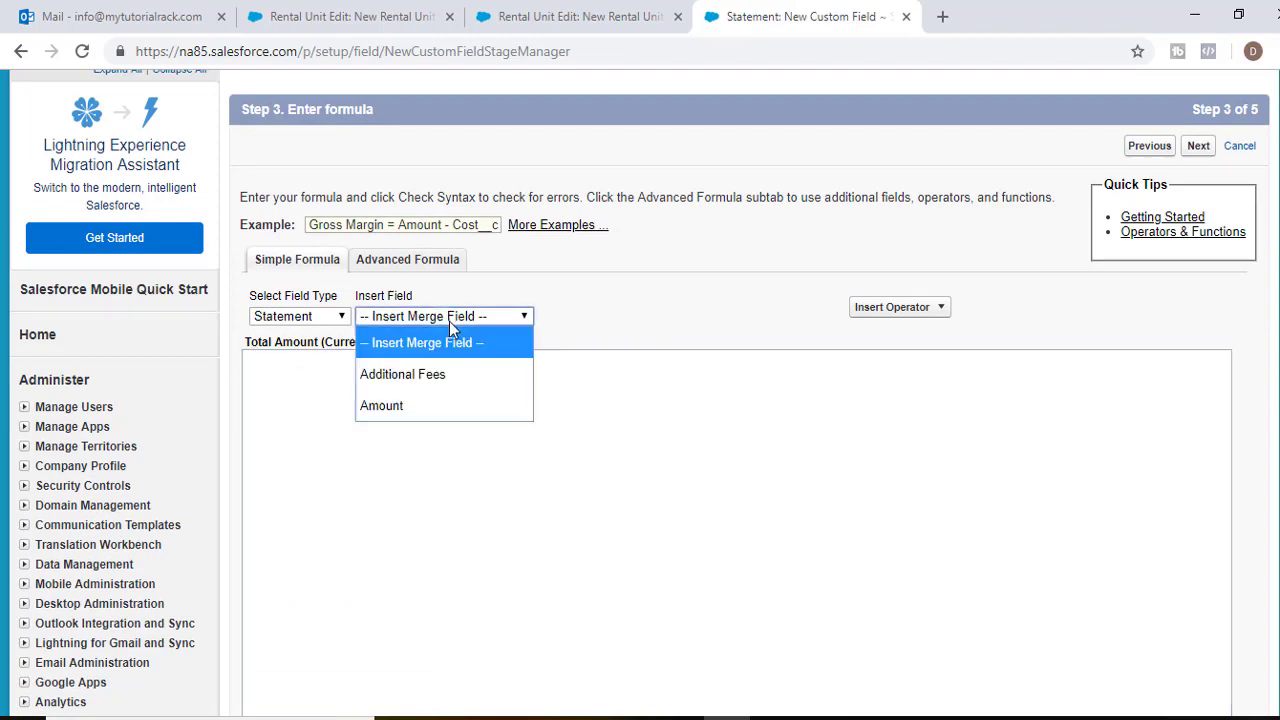
{"action": "left_click", "coordinate": [409, 398]}
{"action": "left_click", "coordinate": [910, 307]}
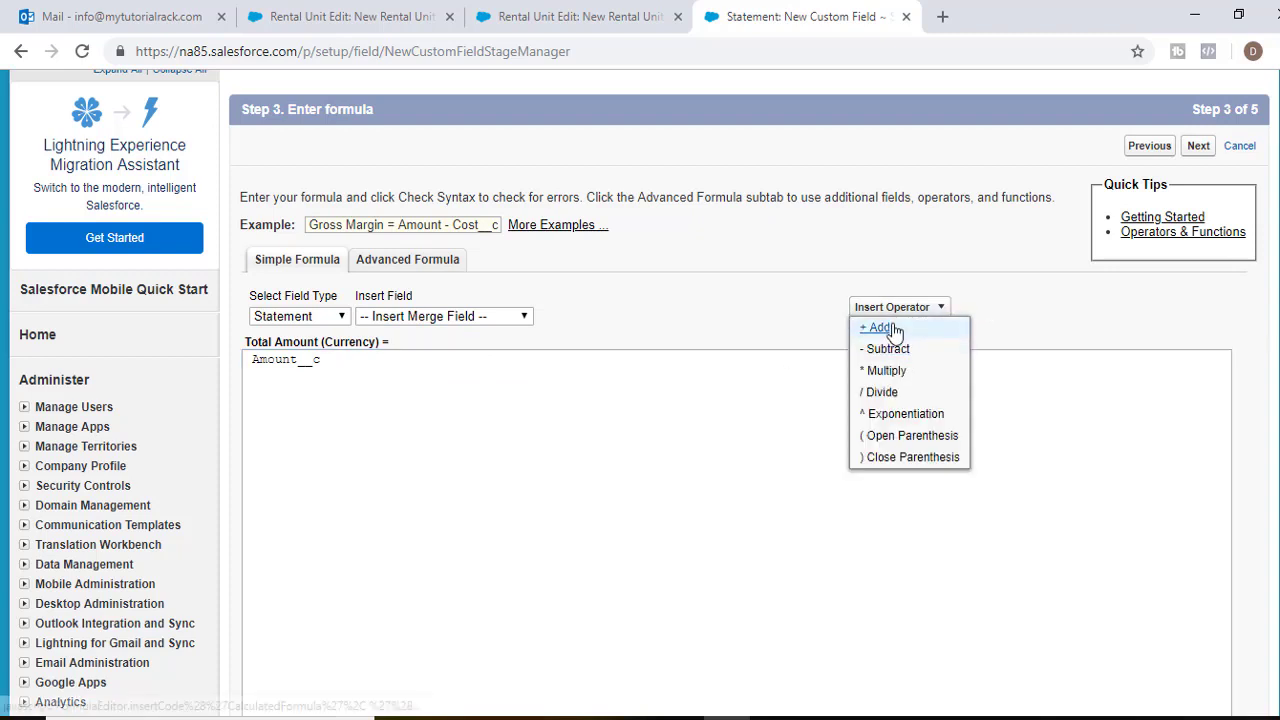
{"action": "left_click", "coordinate": [870, 327]}
{"action": "left_click", "coordinate": [500, 316]}
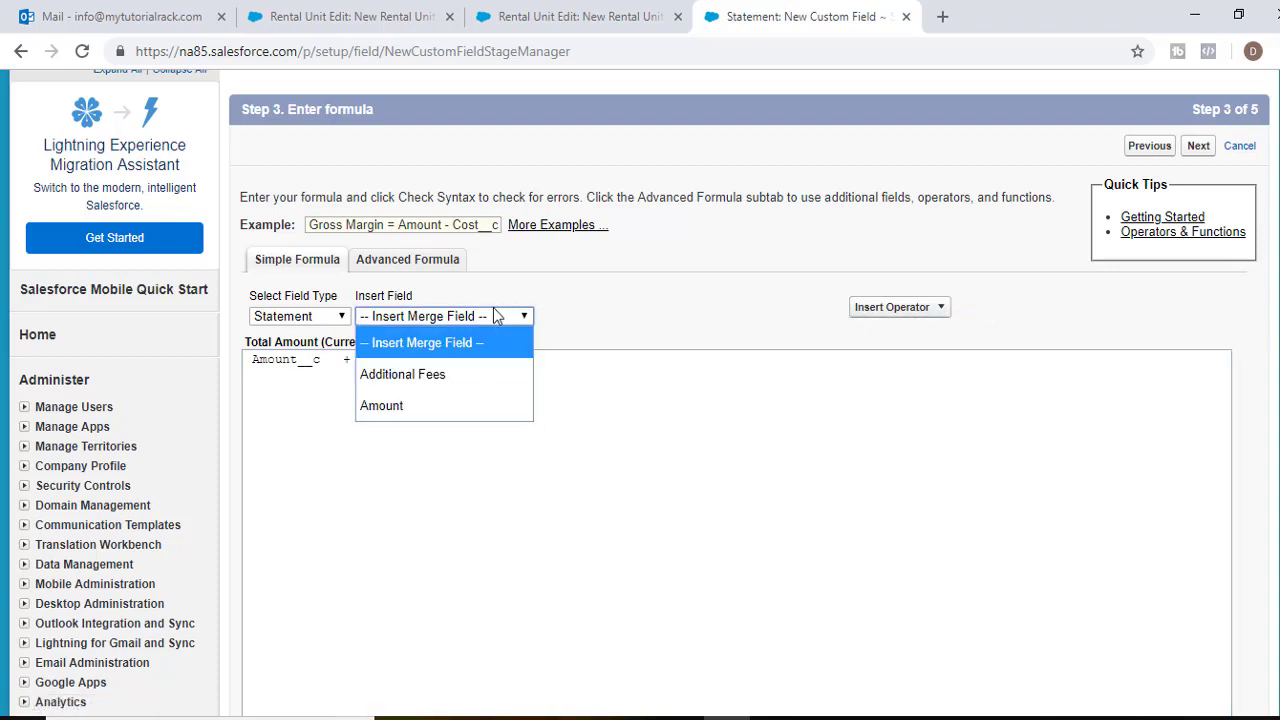
{"action": "left_click", "coordinate": [452, 378]}
Step: Check the syntax of the Total Amount formula and review the validation message
{"action": "left_click_drag", "start_coordinate": [549, 367], "coordinate": [241, 370]}
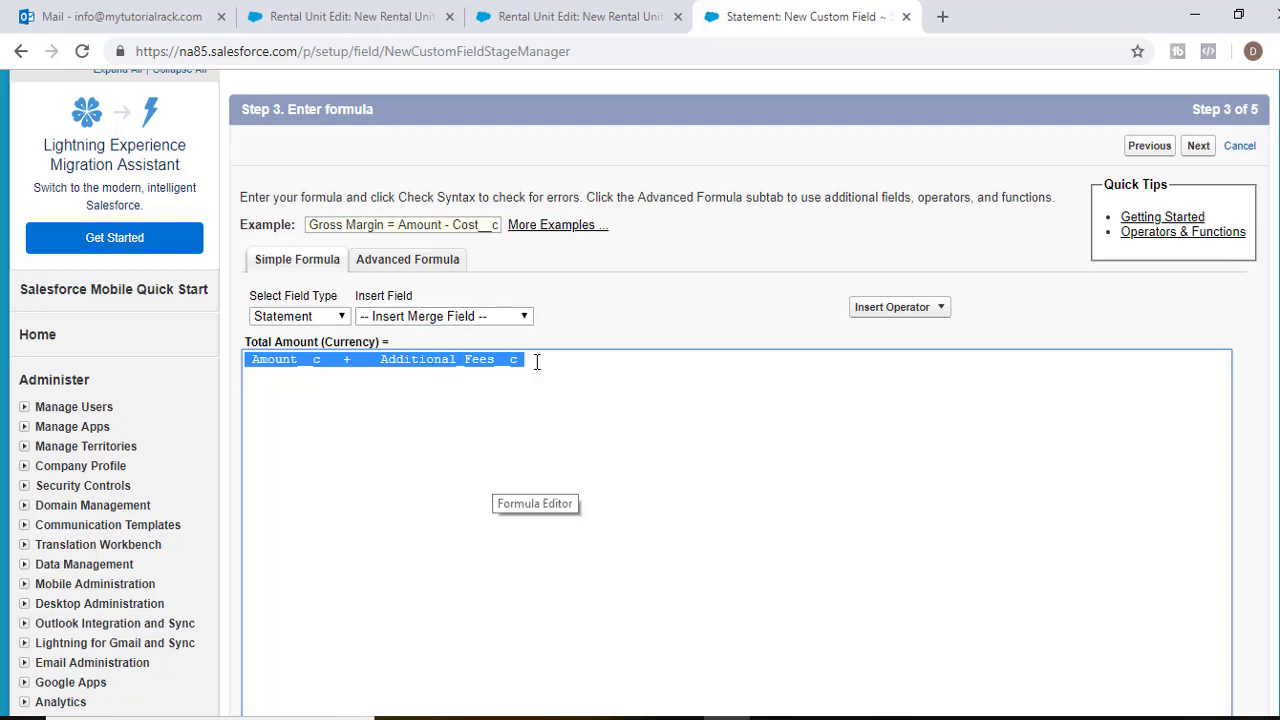
{"action": "left_click_drag", "start_coordinate": [537, 362], "coordinate": [280, 364]}
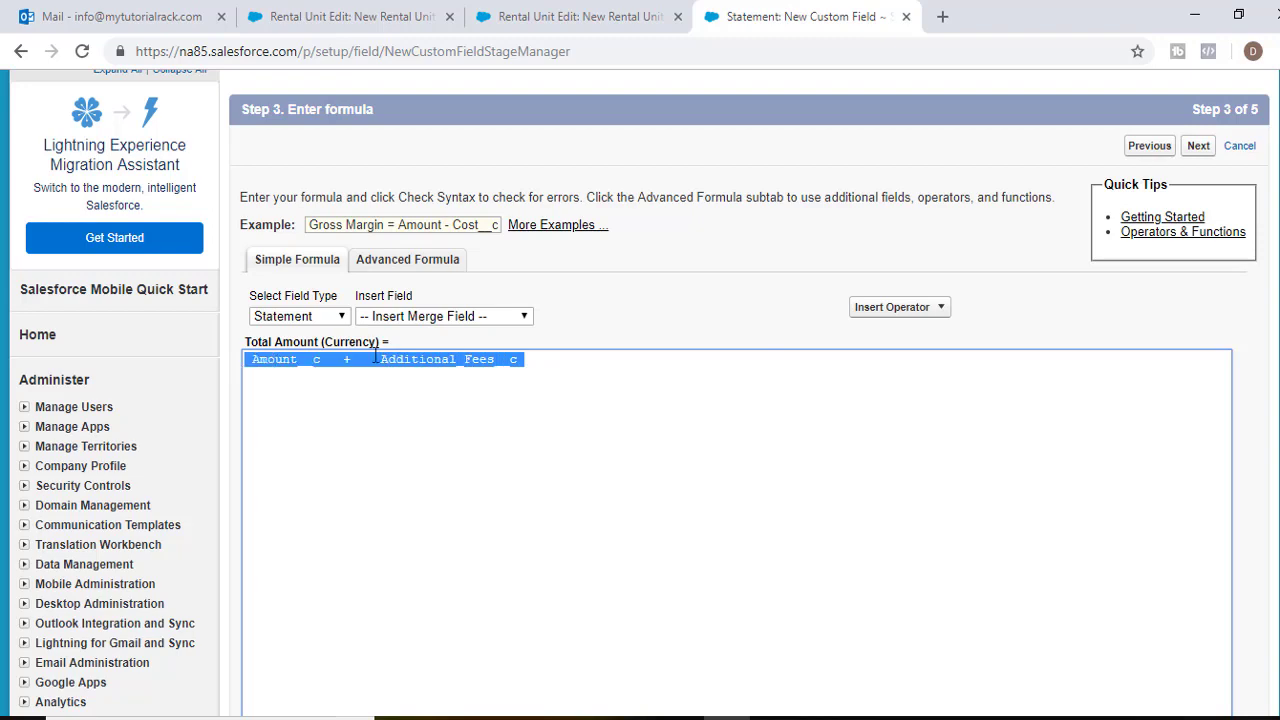
{"action": "scroll", "coordinate": [521, 522], "scroll_direction": "down", "scroll_amount": 2}
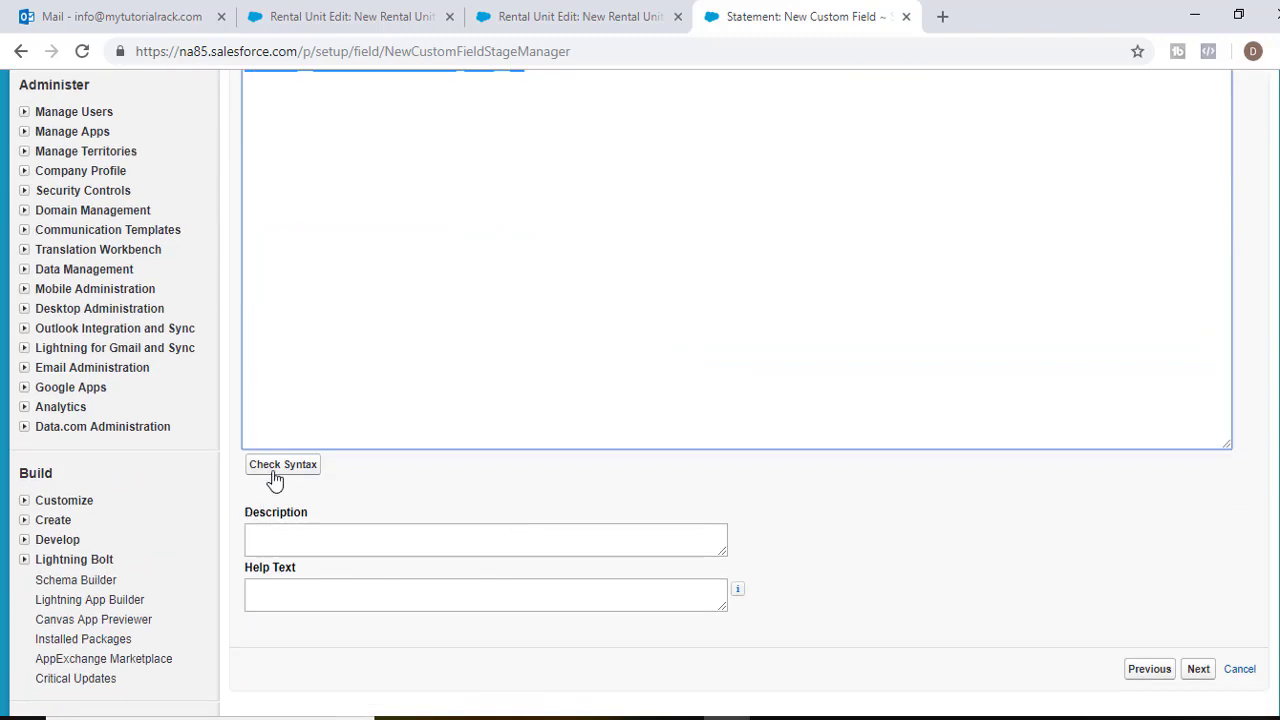
{"action": "left_click", "coordinate": [284, 463]}
{"action": "scroll", "coordinate": [463, 600], "scroll_direction": "down", "scroll_amount": 8}
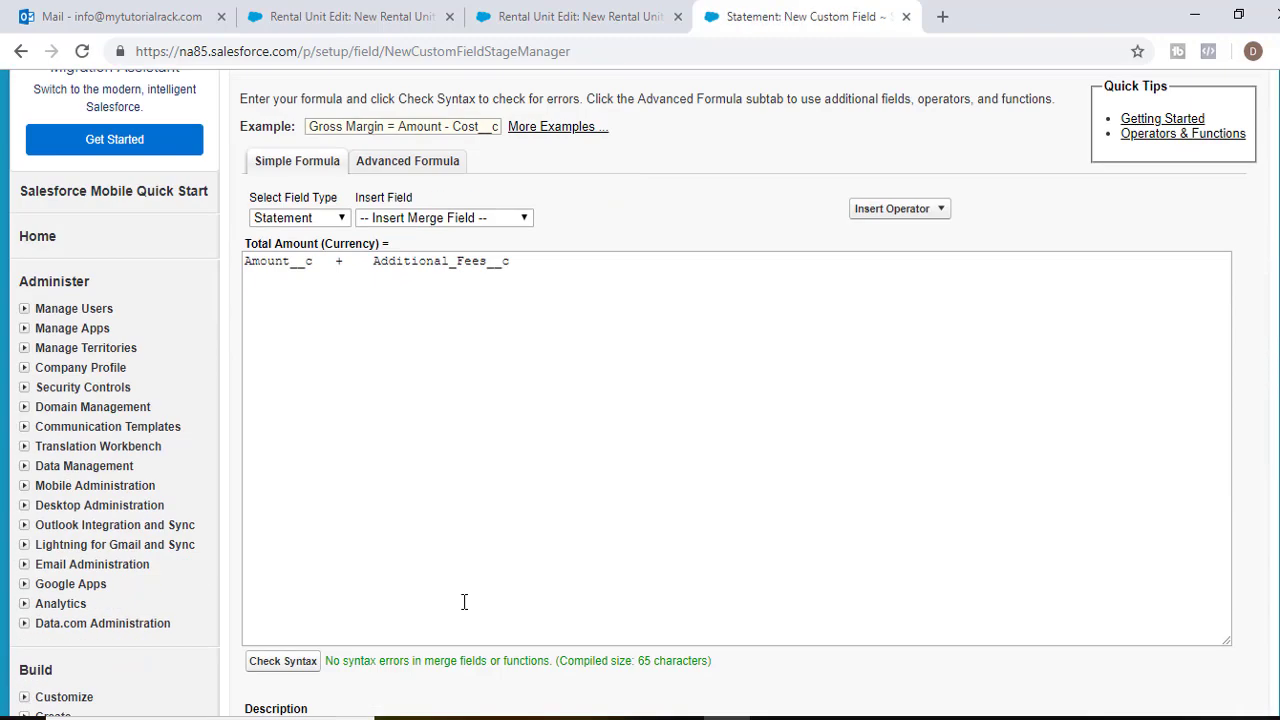
{"action": "left_click_drag", "start_coordinate": [766, 283], "coordinate": [336, 290]}
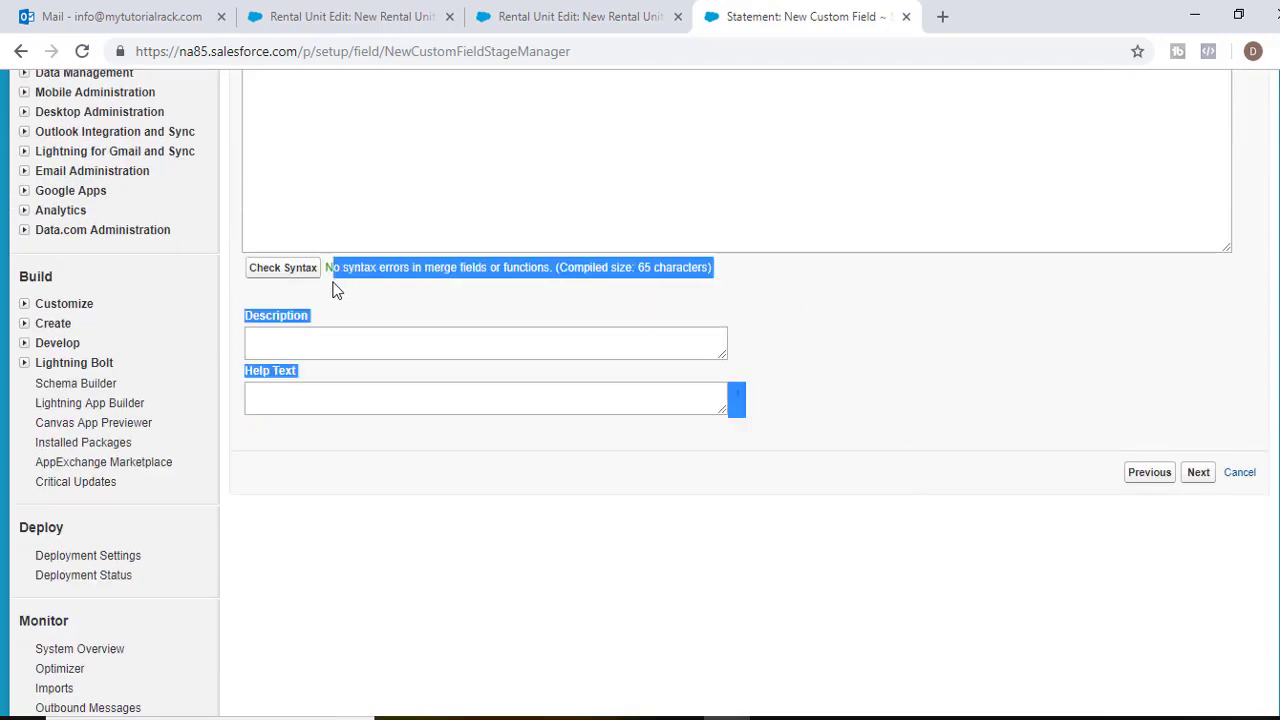
{"action": "left_click", "coordinate": [339, 345]}
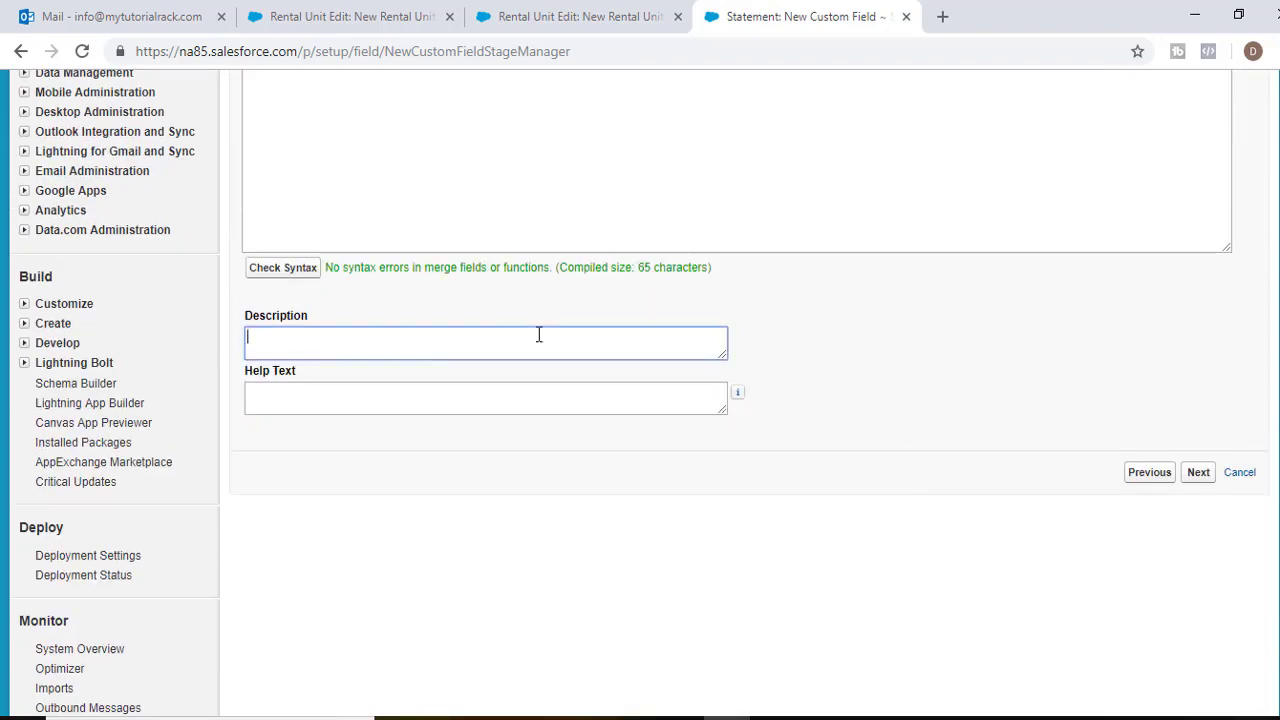
Step: Describe Total Amount as "total amount which the renter has to pay including additional fees", keep the default field-level security, and save it to begin another field
{"action": "type", "text": "total amount which the rentar has to pay incl"}
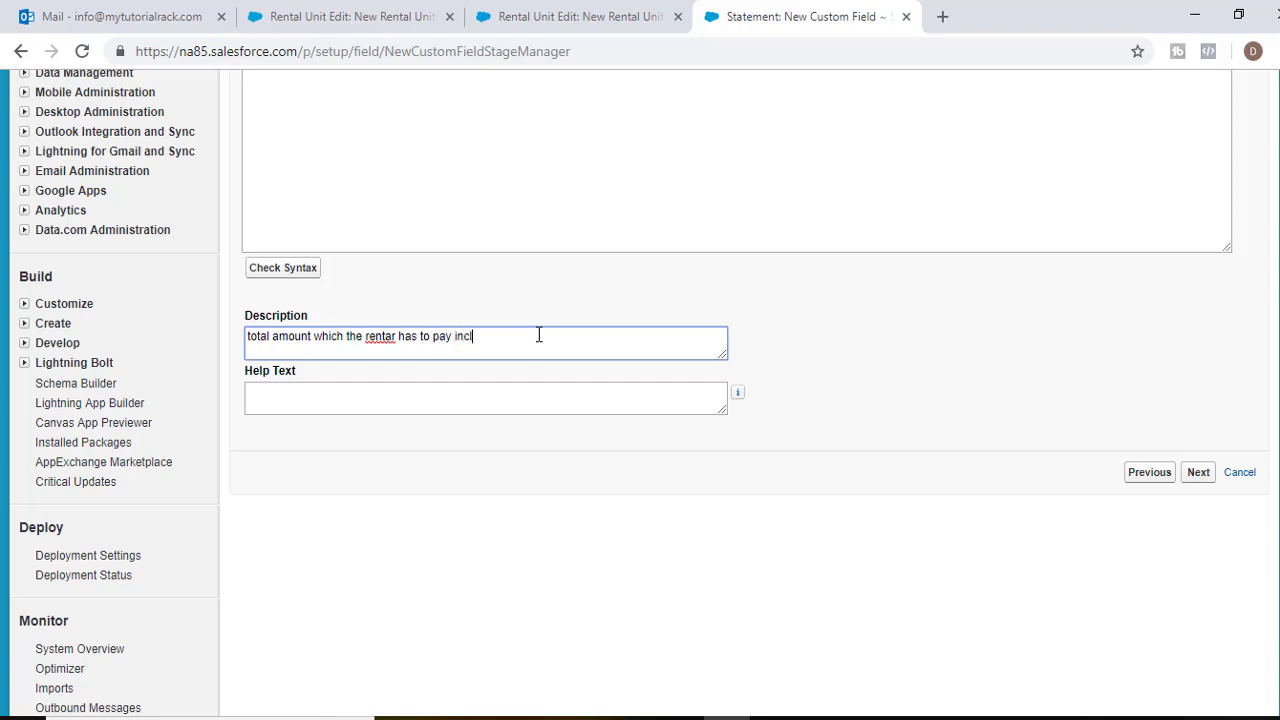
{"action": "type", "text": "ional fees"}
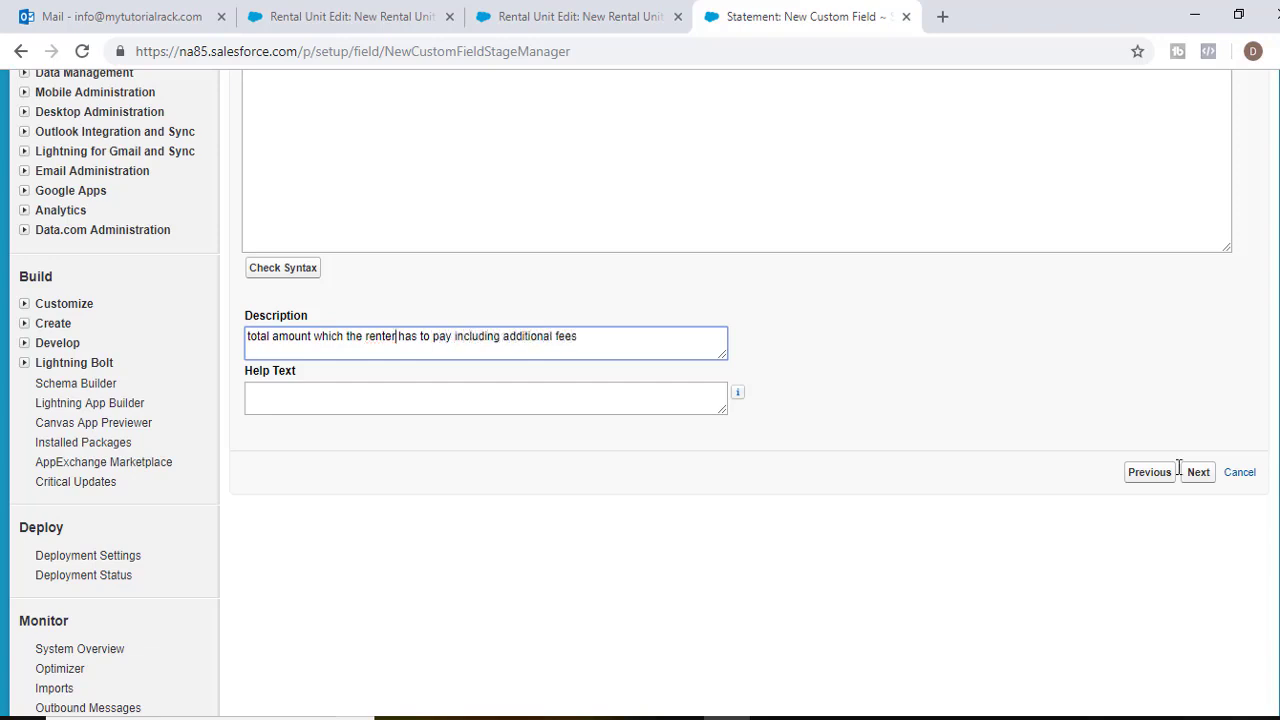
{"action": "left_click", "coordinate": [1198, 472]}
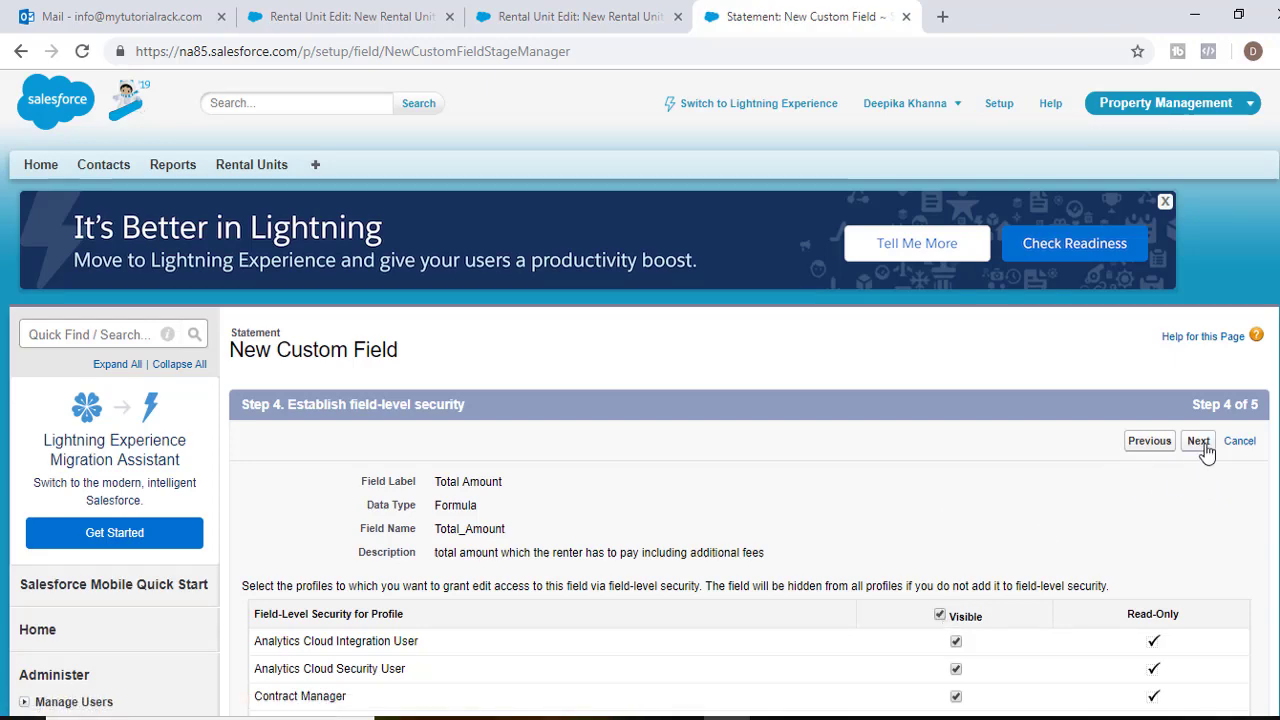
{"action": "left_click", "coordinate": [1203, 447]}
{"action": "left_click", "coordinate": [1148, 452]}
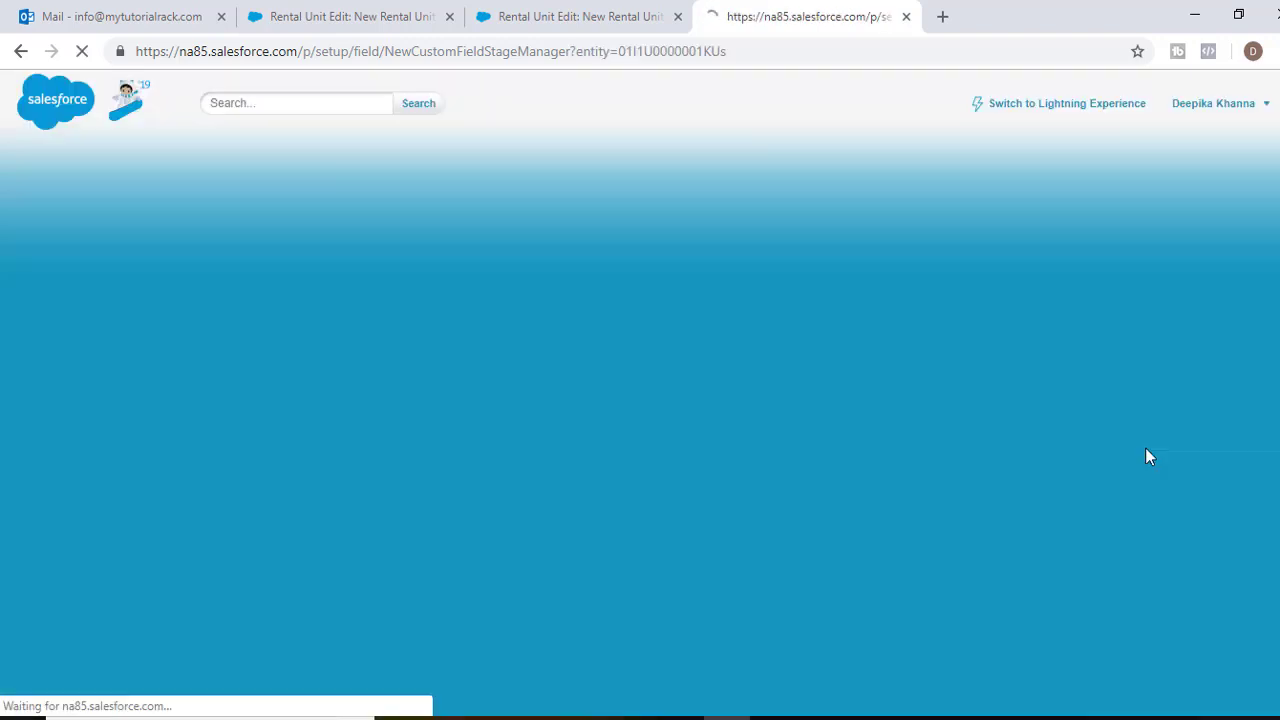
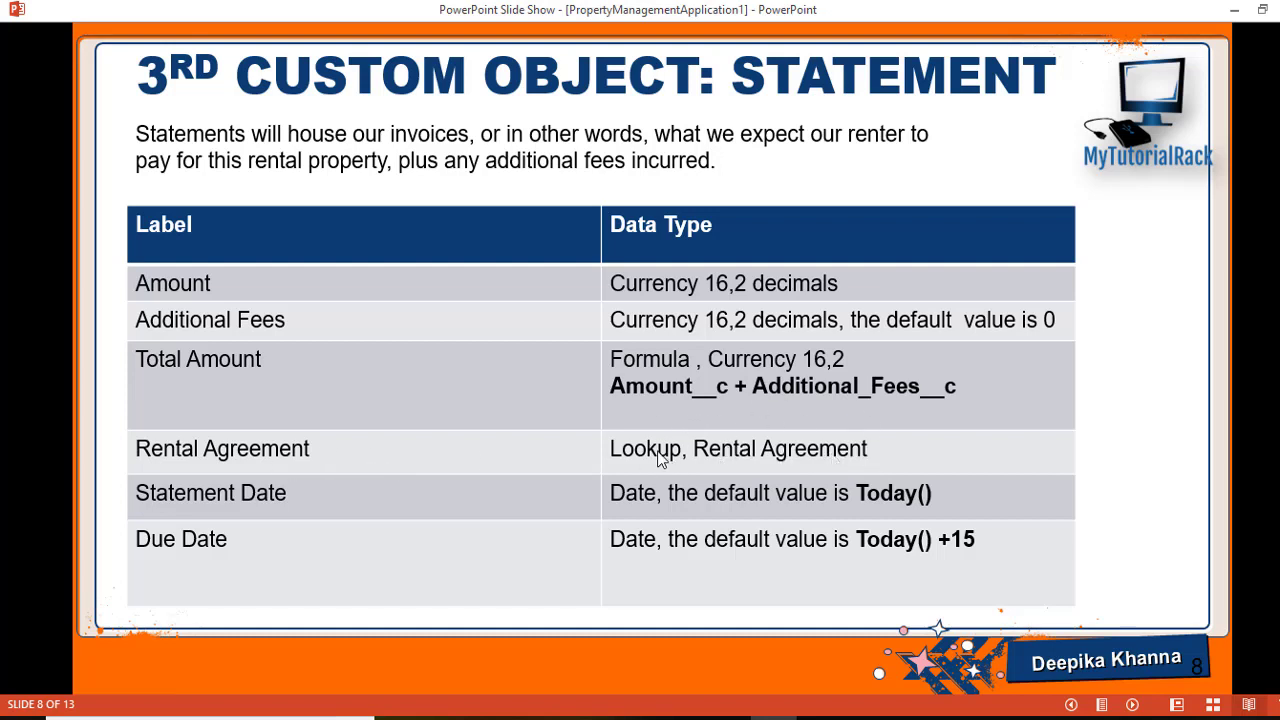
Step: Switch back to Salesforce in the browser, choose Lookup Relationship as the new field's data type, and proceed
{"action": "key", "text": "alt+Tab"}
{"action": "scroll", "coordinate": [640, 400], "scroll_direction": "down", "scroll_amount": 3}
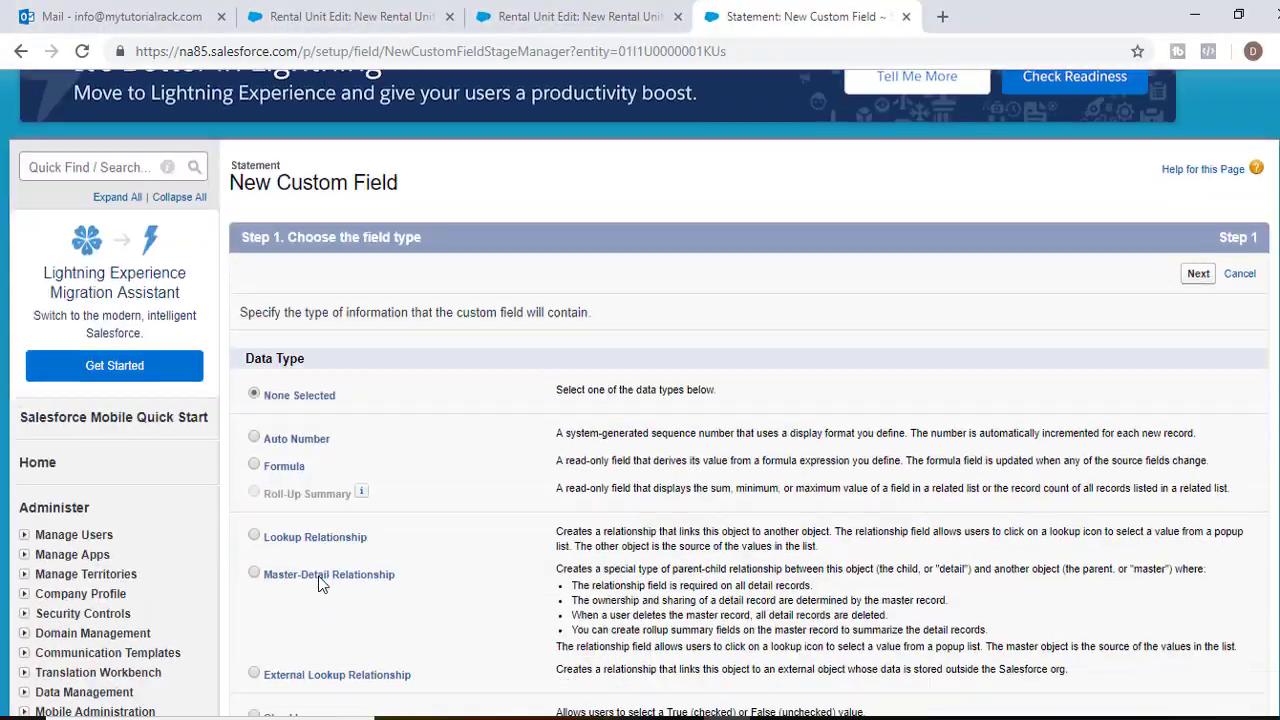
{"action": "left_click", "coordinate": [312, 512]}
{"action": "scroll", "coordinate": [363, 387], "scroll_direction": "down", "scroll_amount": 7}
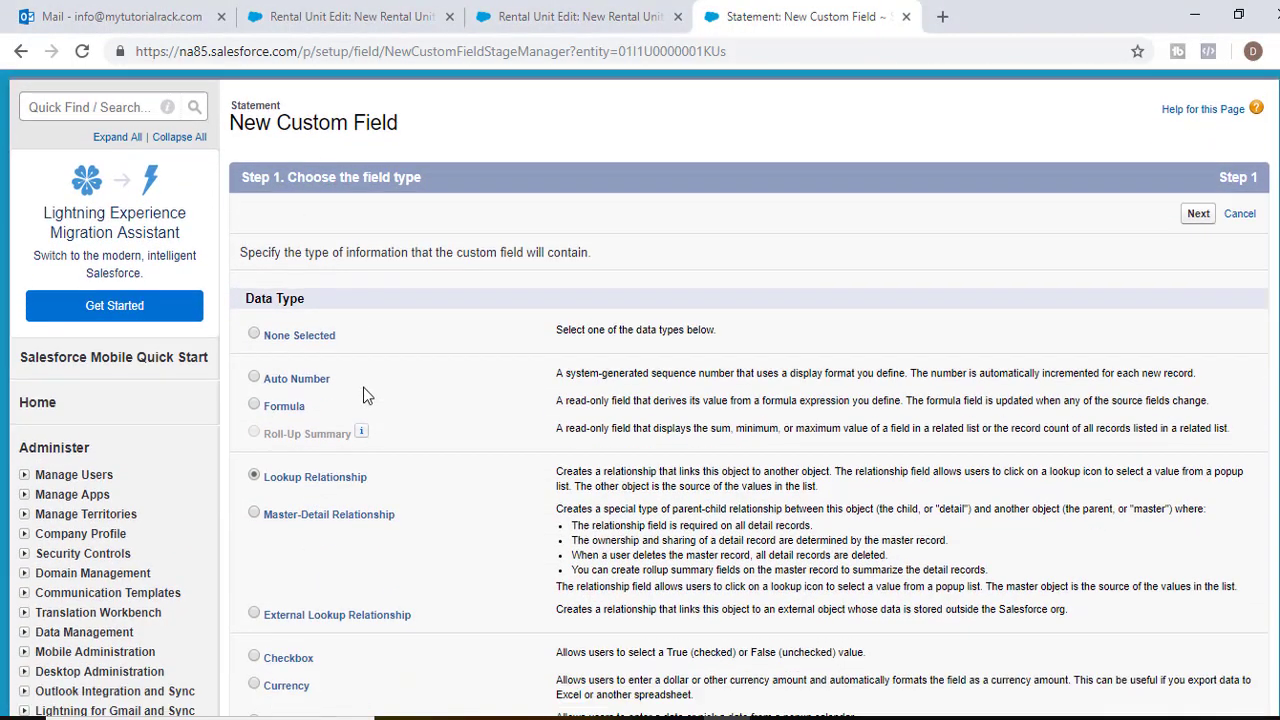
{"action": "left_click", "coordinate": [1204, 549]}
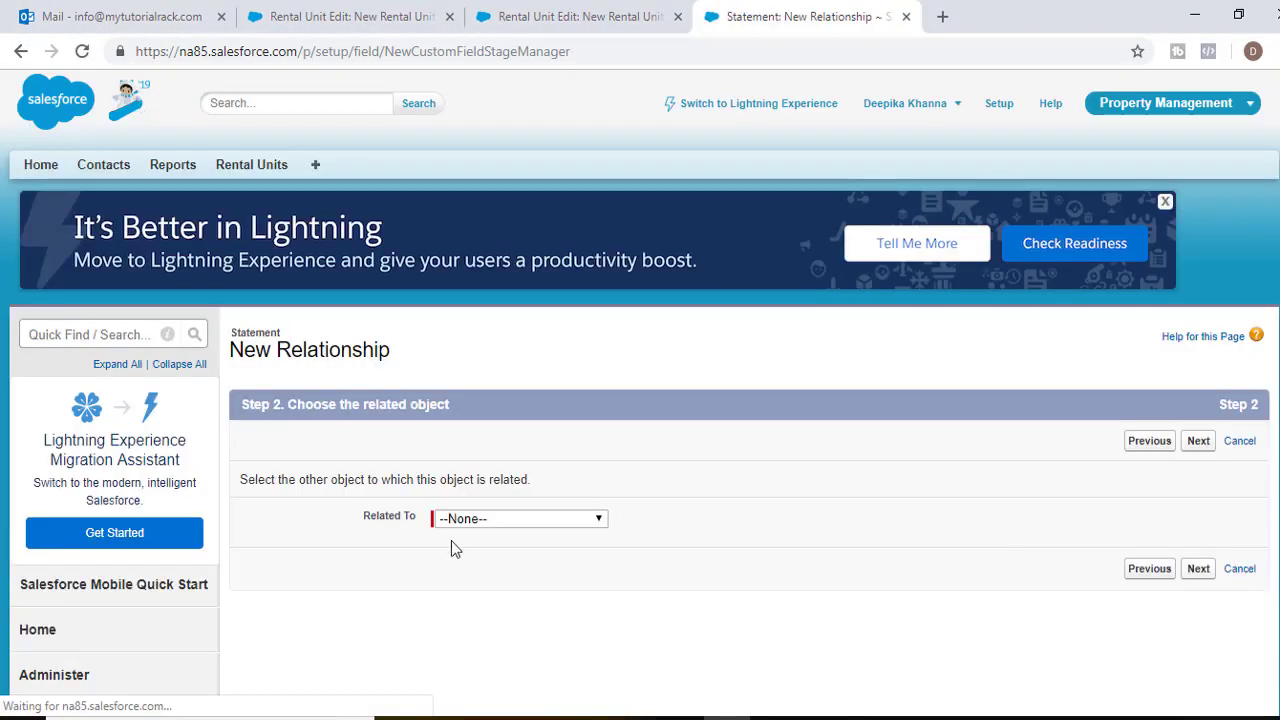
Step: Relate the lookup to the Rental Agreement object and proceed to the label and name settings
{"action": "left_click", "coordinate": [475, 518]}
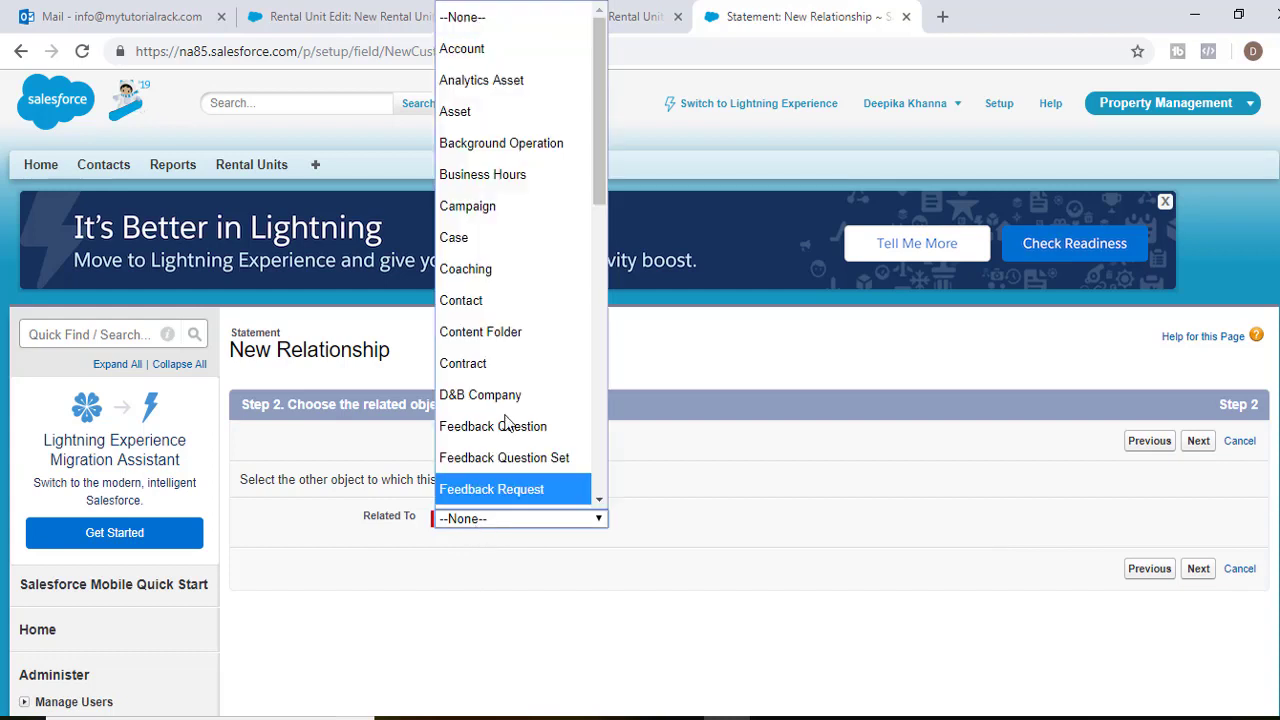
{"action": "key", "text": "r"}
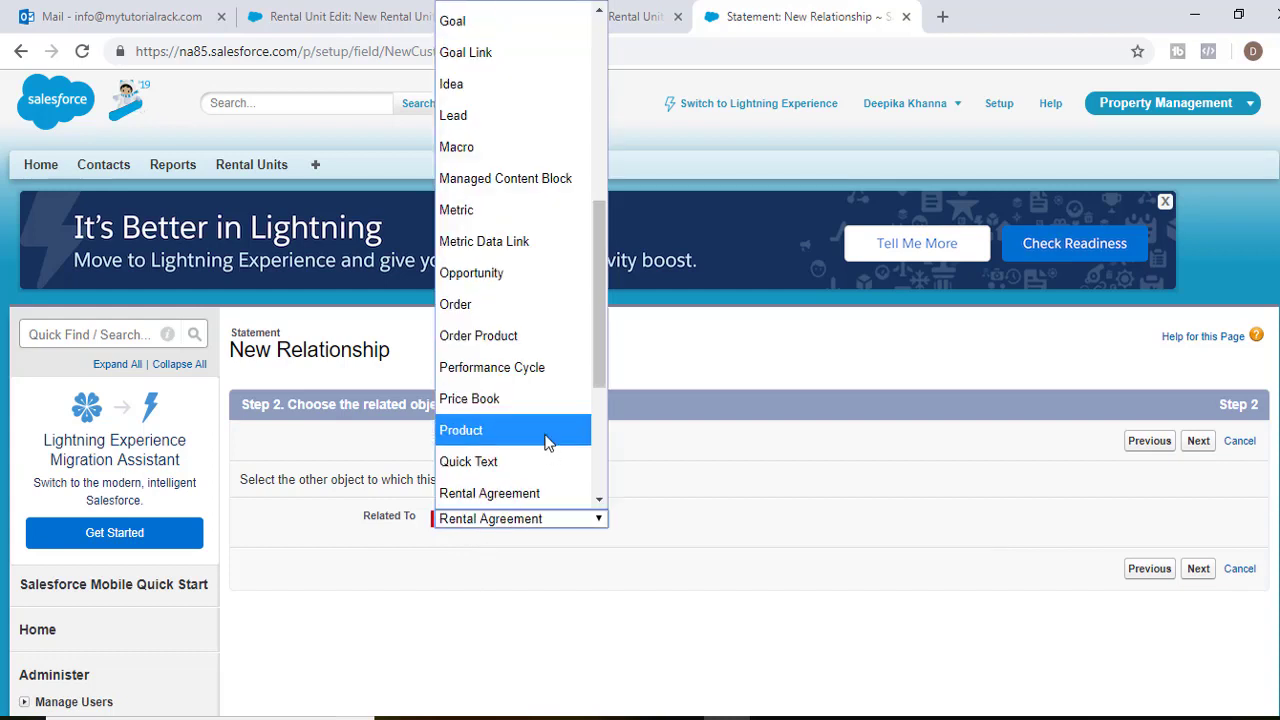
{"action": "left_click", "coordinate": [528, 495]}
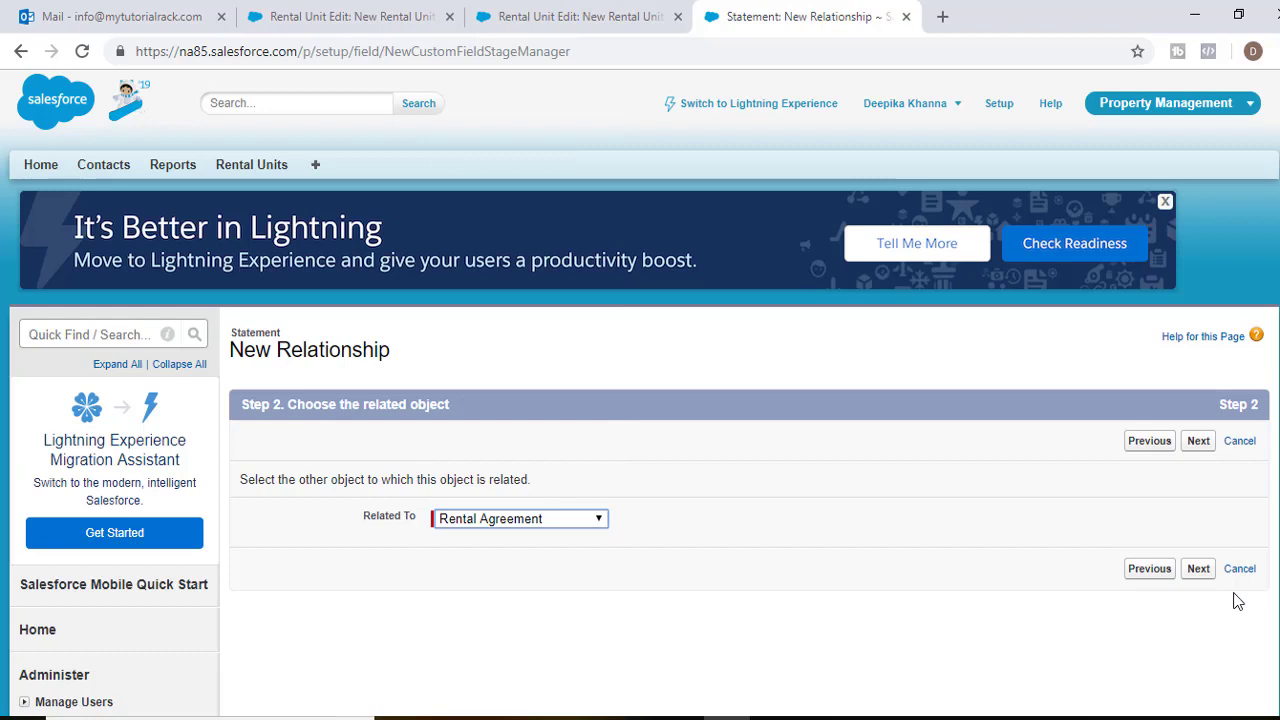
{"action": "left_click", "coordinate": [1203, 573]}
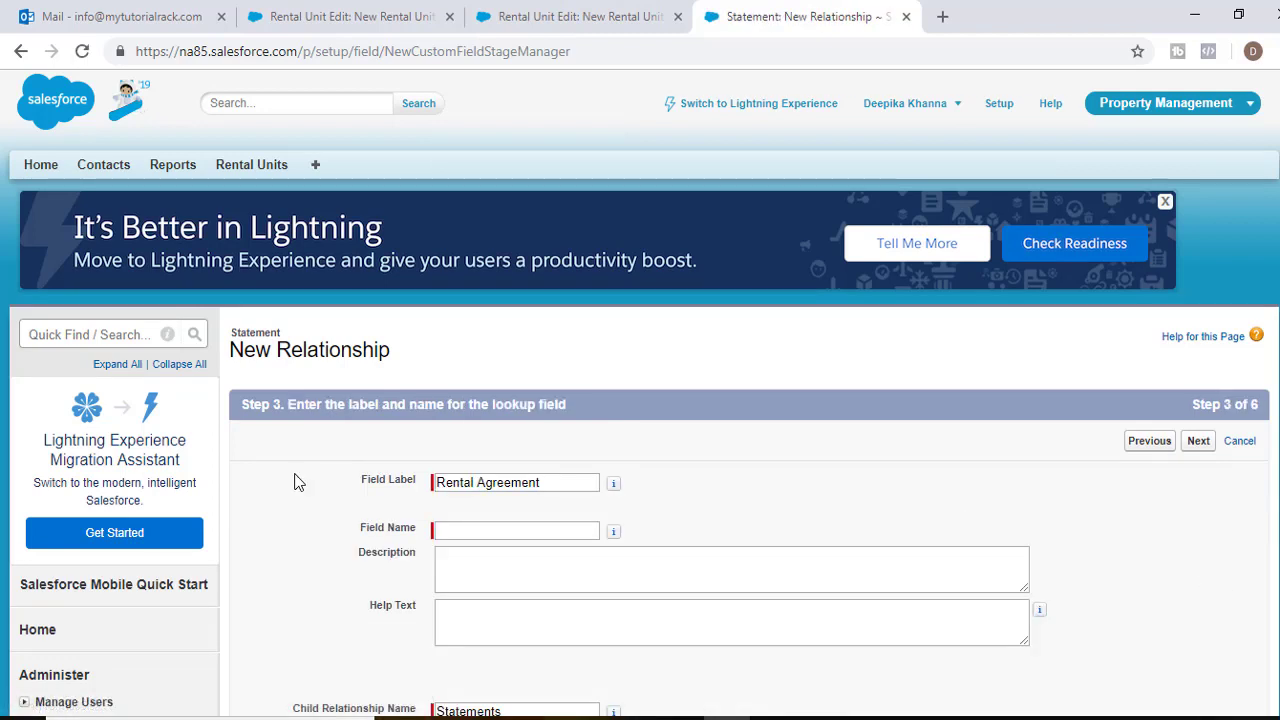
Step: Fill in the field name Rental_Agreement, accept the default security, page layout and related list settings, and save the lookup to begin another field
{"action": "left_click", "coordinate": [537, 476]}
{"action": "left_click", "coordinate": [752, 543]}
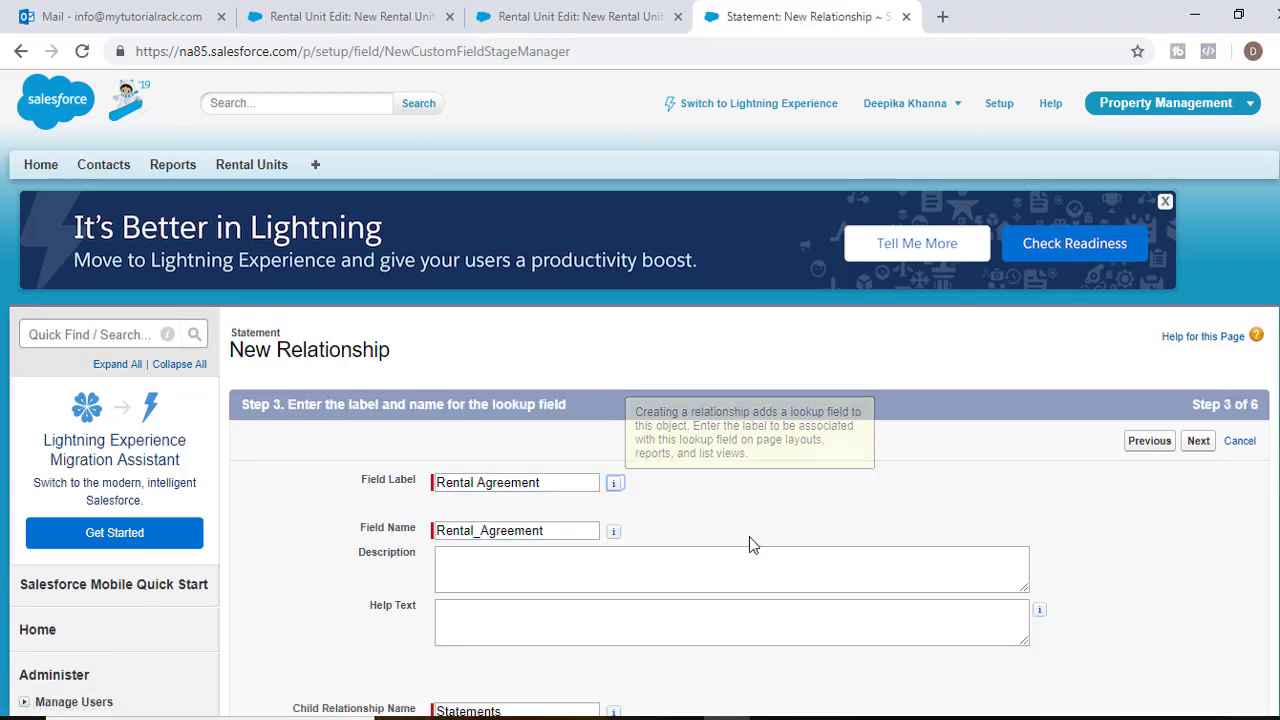
{"action": "left_click", "coordinate": [1201, 443]}
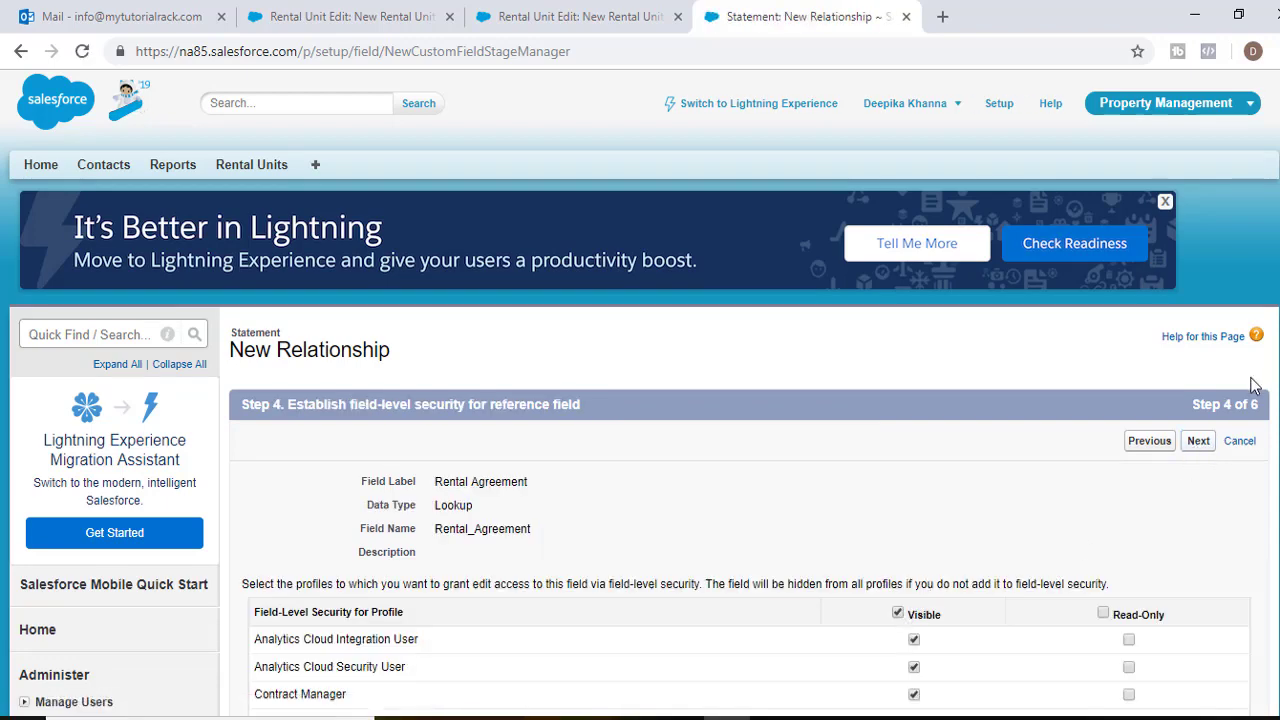
{"action": "left_click", "coordinate": [1198, 441]}
{"action": "scroll", "coordinate": [1044, 450], "scroll_direction": "down", "scroll_amount": 2}
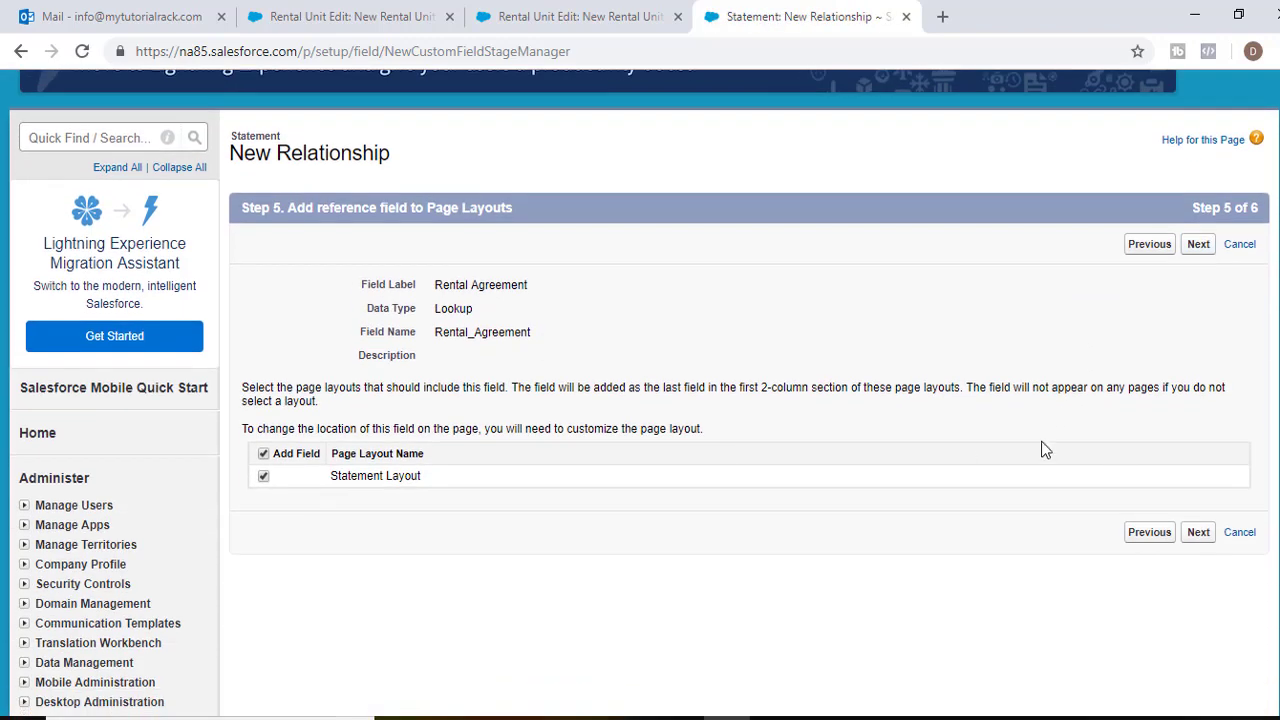
{"action": "left_click", "coordinate": [1198, 533]}
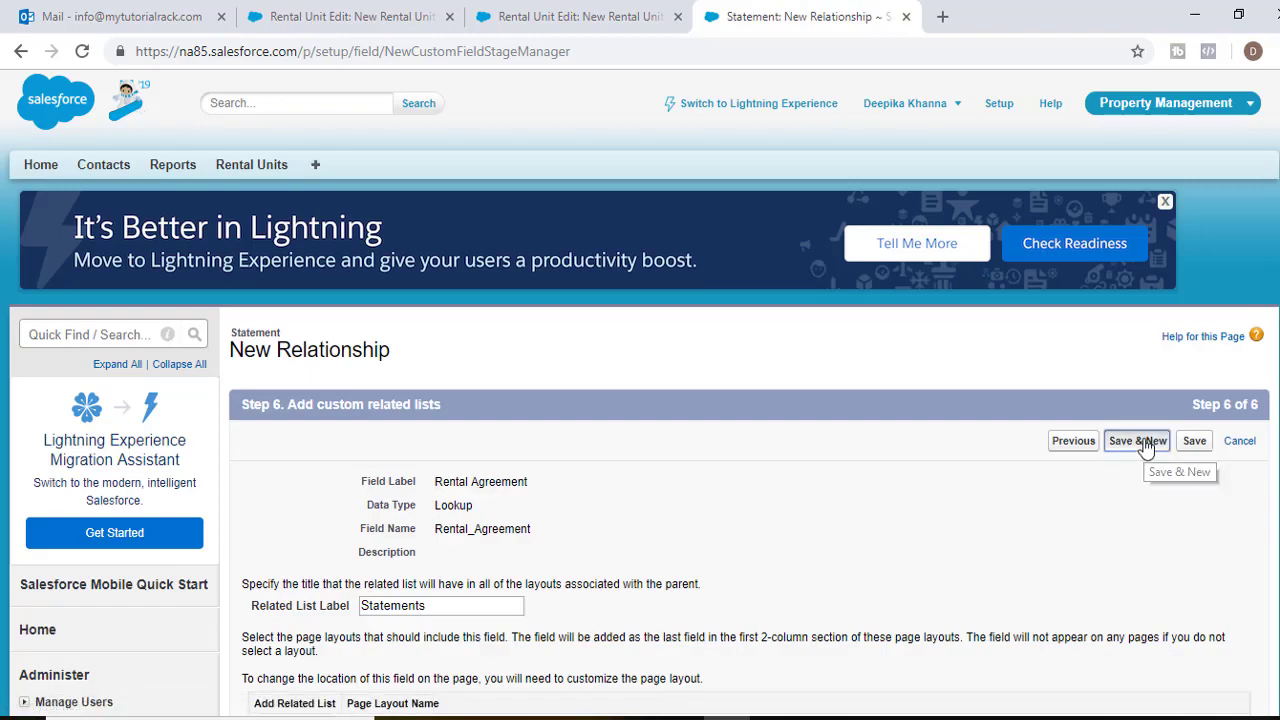
{"action": "left_click", "coordinate": [1140, 441]}
Step: Choose Date as the data type of the new Statement field and proceed to its details
{"action": "key", "text": "alt+Tab"}
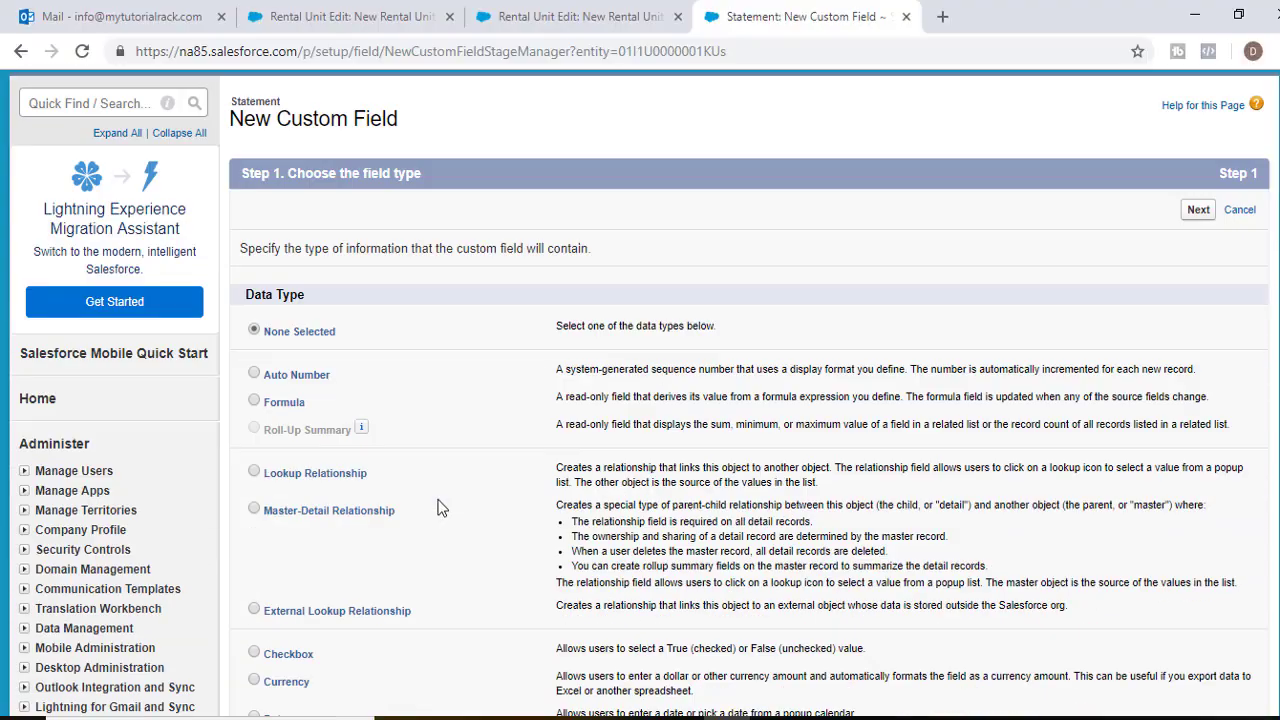
{"action": "scroll", "coordinate": [318, 314], "scroll_direction": "down", "scroll_amount": 1}
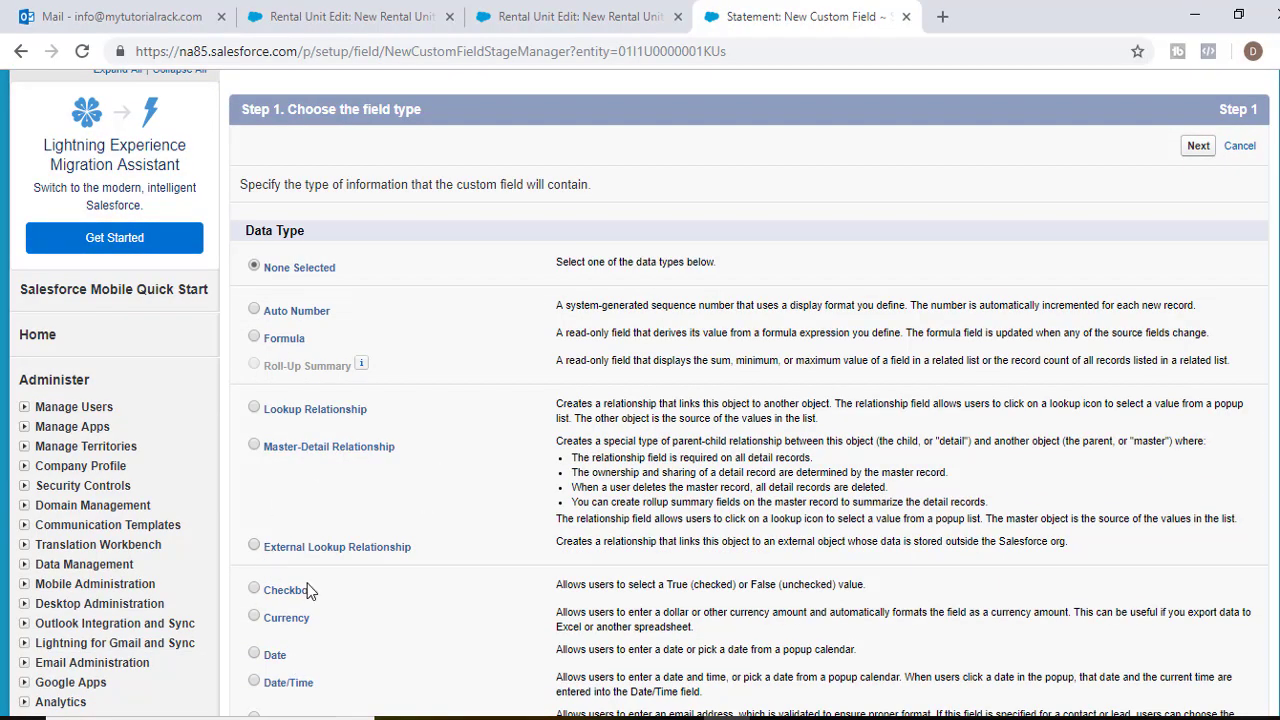
{"action": "scroll", "coordinate": [307, 585], "scroll_direction": "down", "scroll_amount": 2}
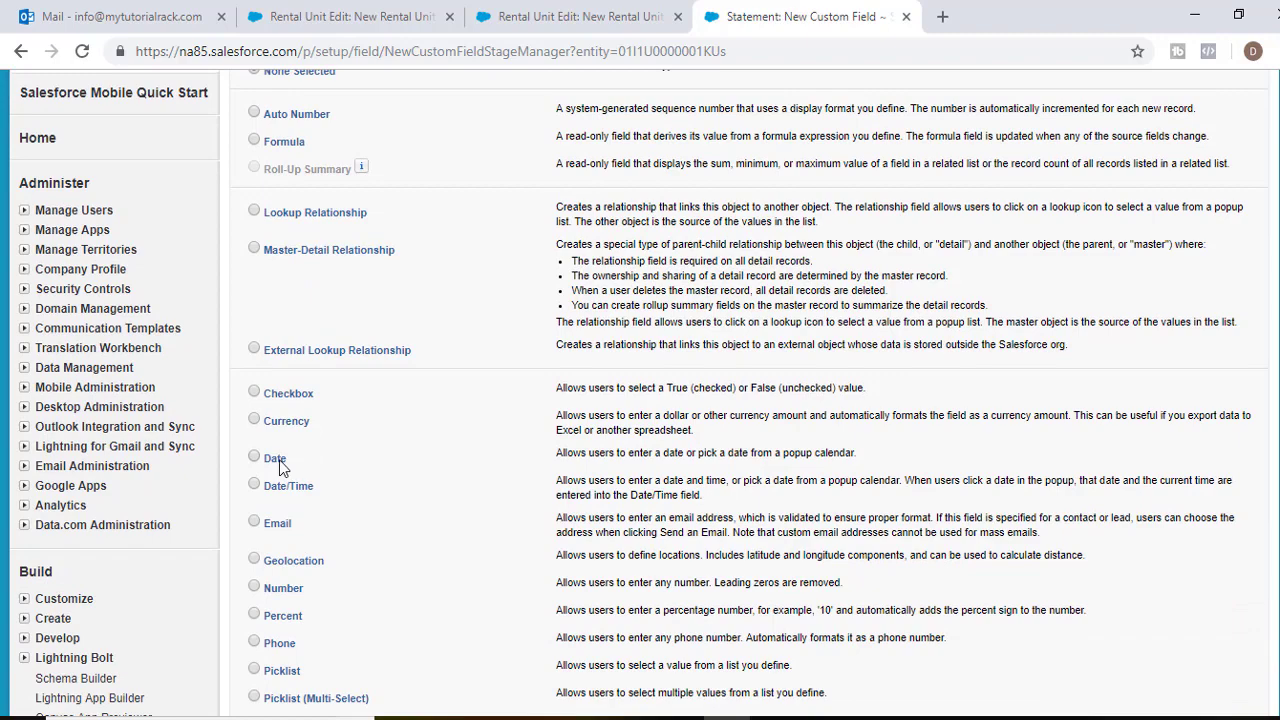
{"action": "left_click", "coordinate": [275, 458]}
{"action": "scroll", "coordinate": [280, 467], "scroll_direction": "down", "scroll_amount": 4}
{"action": "left_click", "coordinate": [1195, 548]}
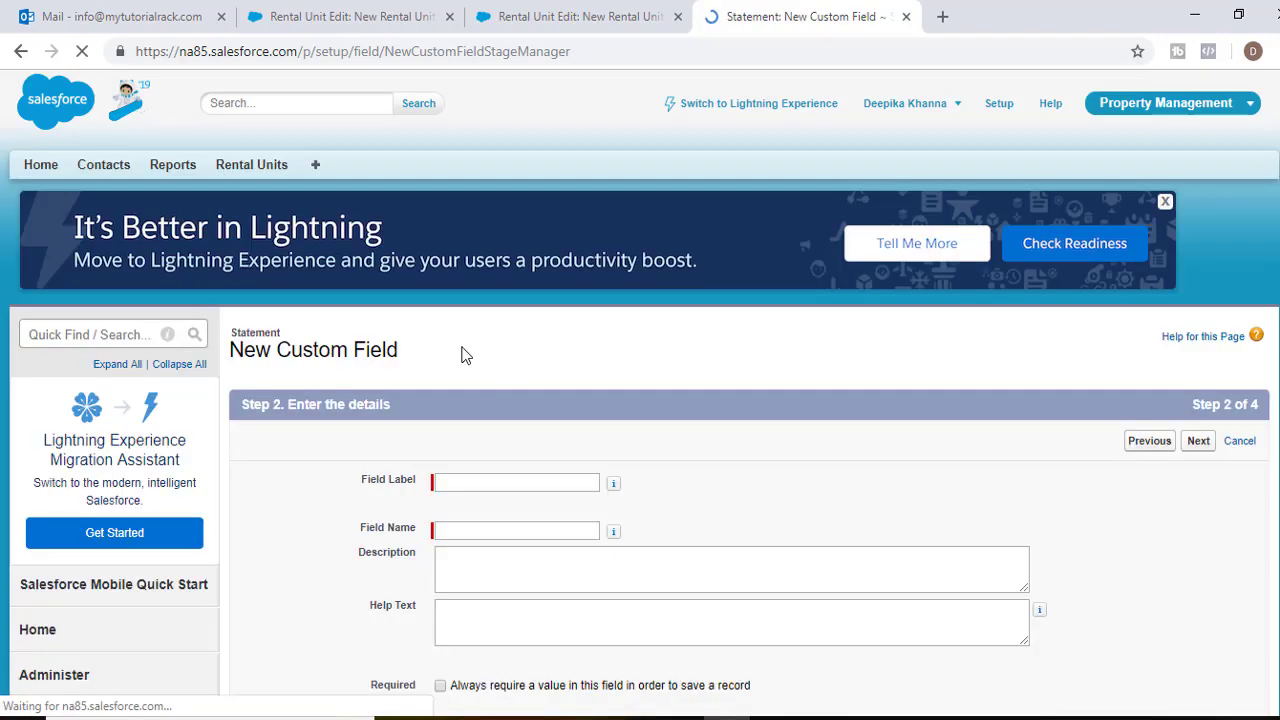
Step: Label the date field Statement Date, set its default value to Today(), and proceed to field-level security
{"action": "left_click", "coordinate": [463, 482]}
{"action": "type", "text": "Sta"}
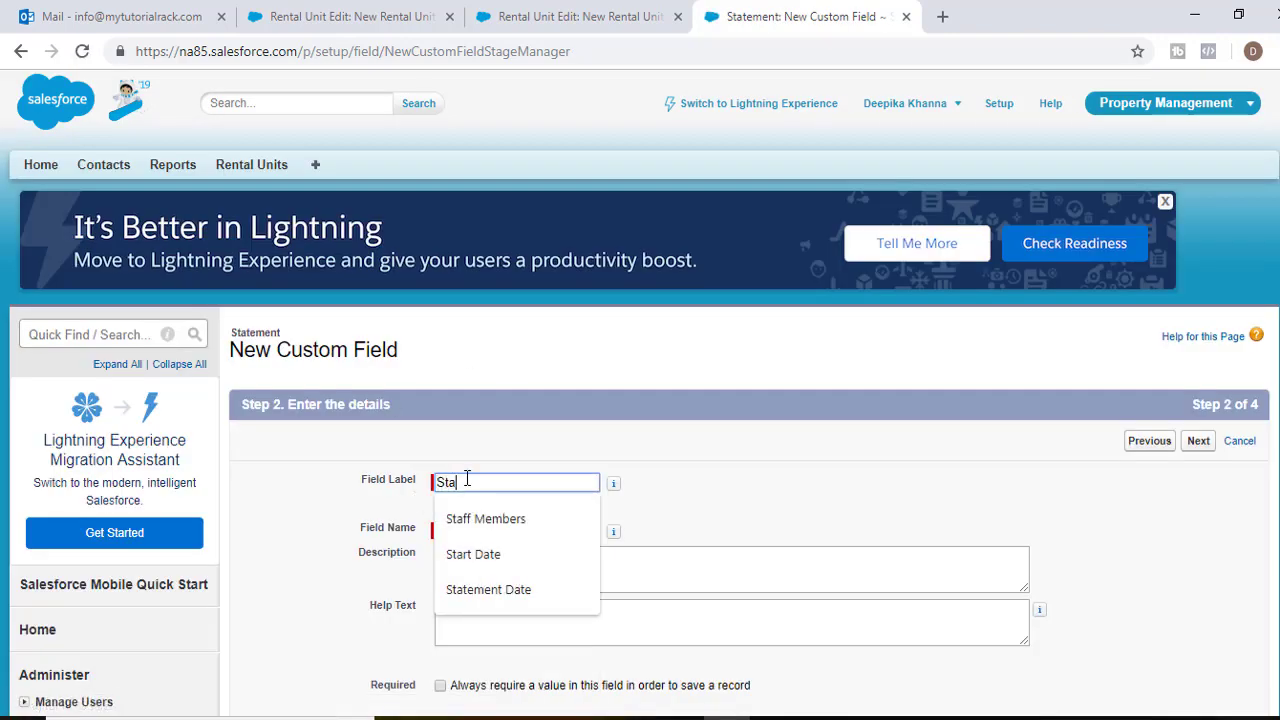
{"action": "type", "text": "tement Date"}
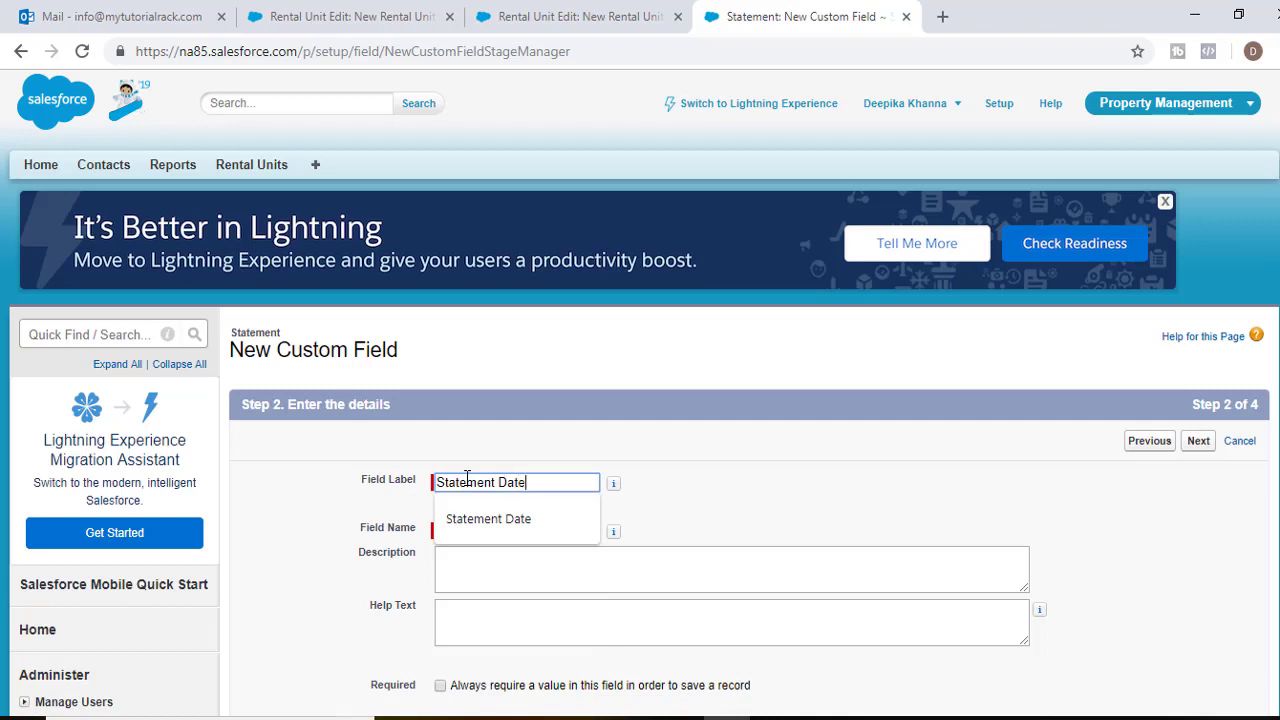
{"action": "key", "text": "Tab"}
{"action": "scroll", "coordinate": [460, 560], "scroll_direction": "down", "scroll_amount": 2}
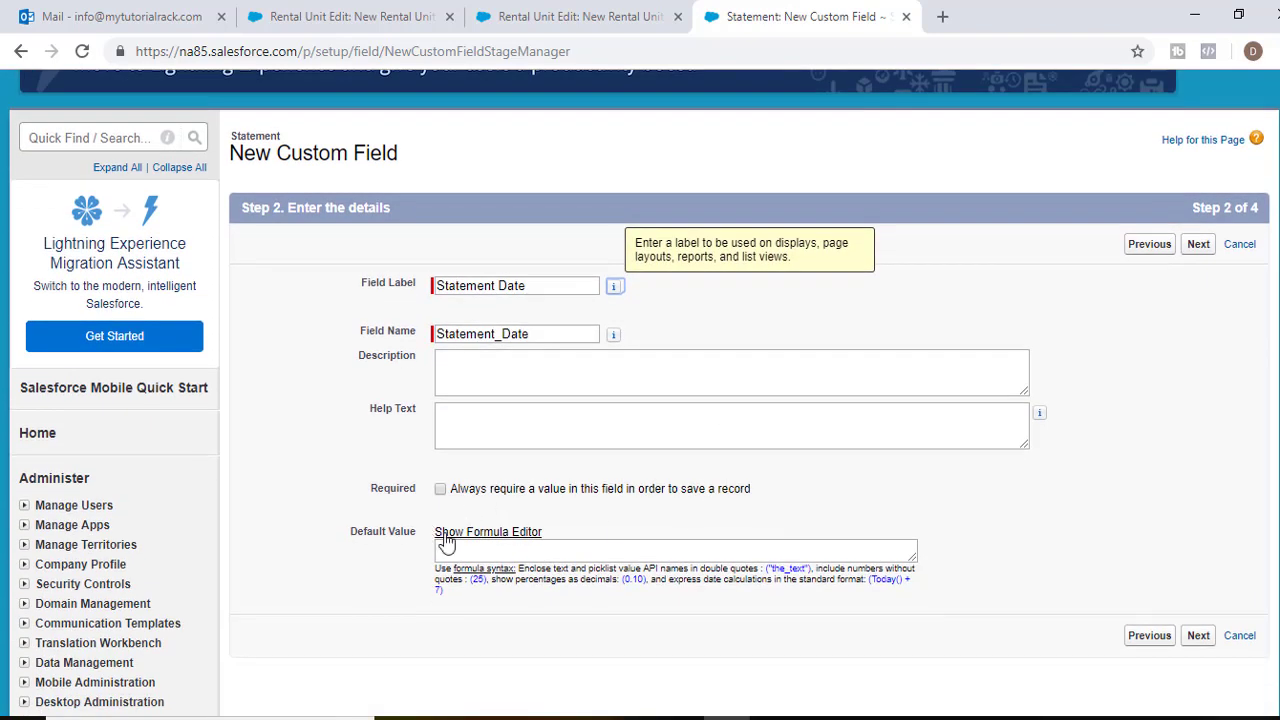
{"action": "left_click", "coordinate": [550, 550]}
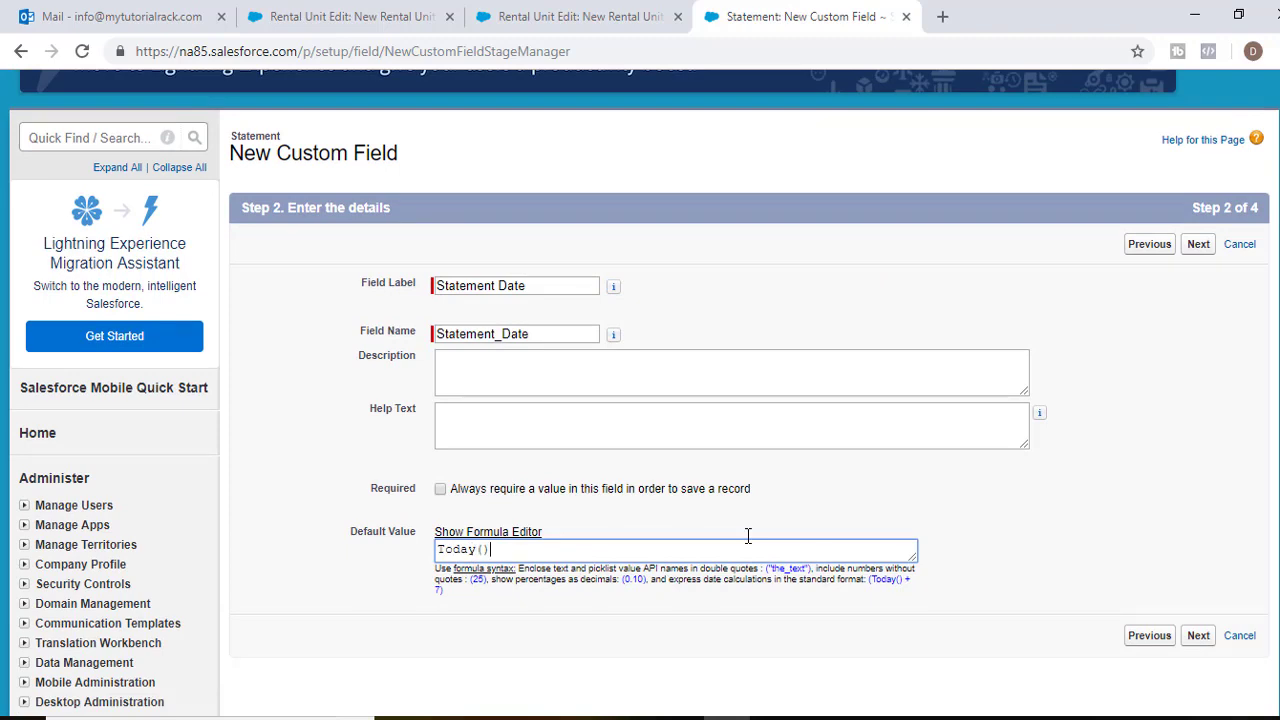
{"action": "left_click", "coordinate": [1200, 640]}
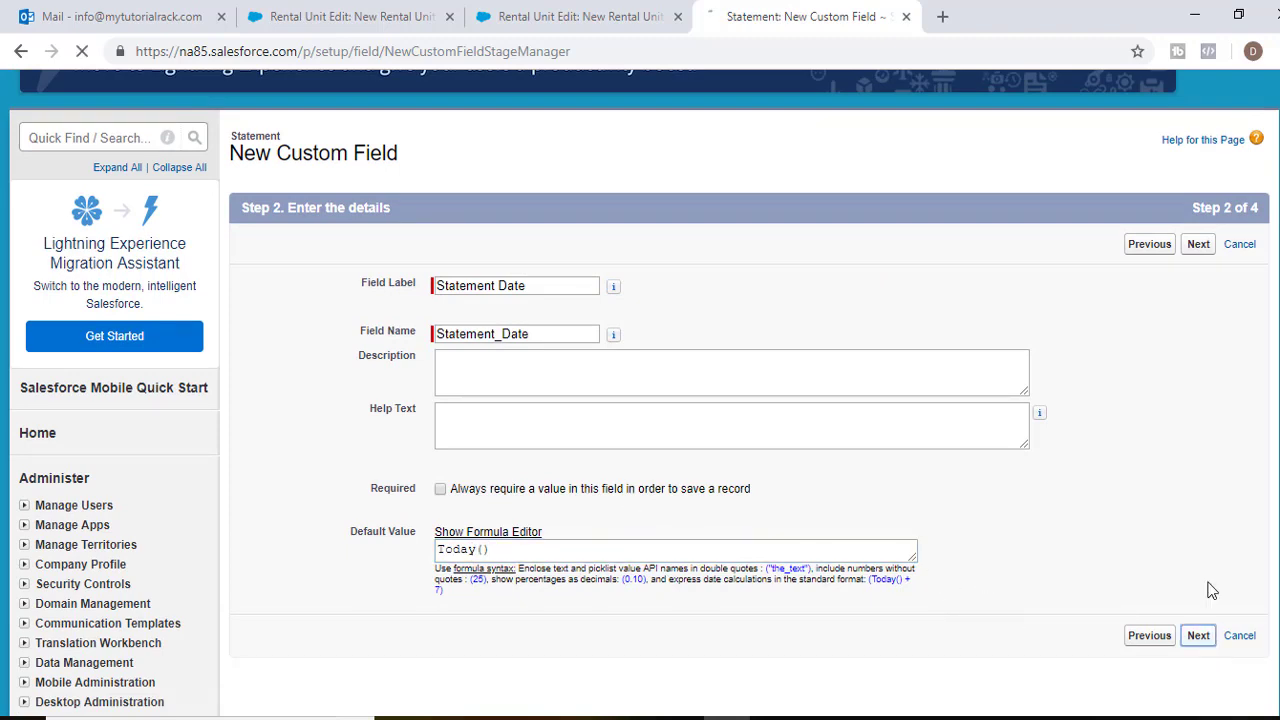
Step: Accept the default field-level security and page layout for Statement Date and save it to begin another field
{"action": "scroll", "coordinate": [1108, 202], "scroll_direction": "down", "scroll_amount": 3}
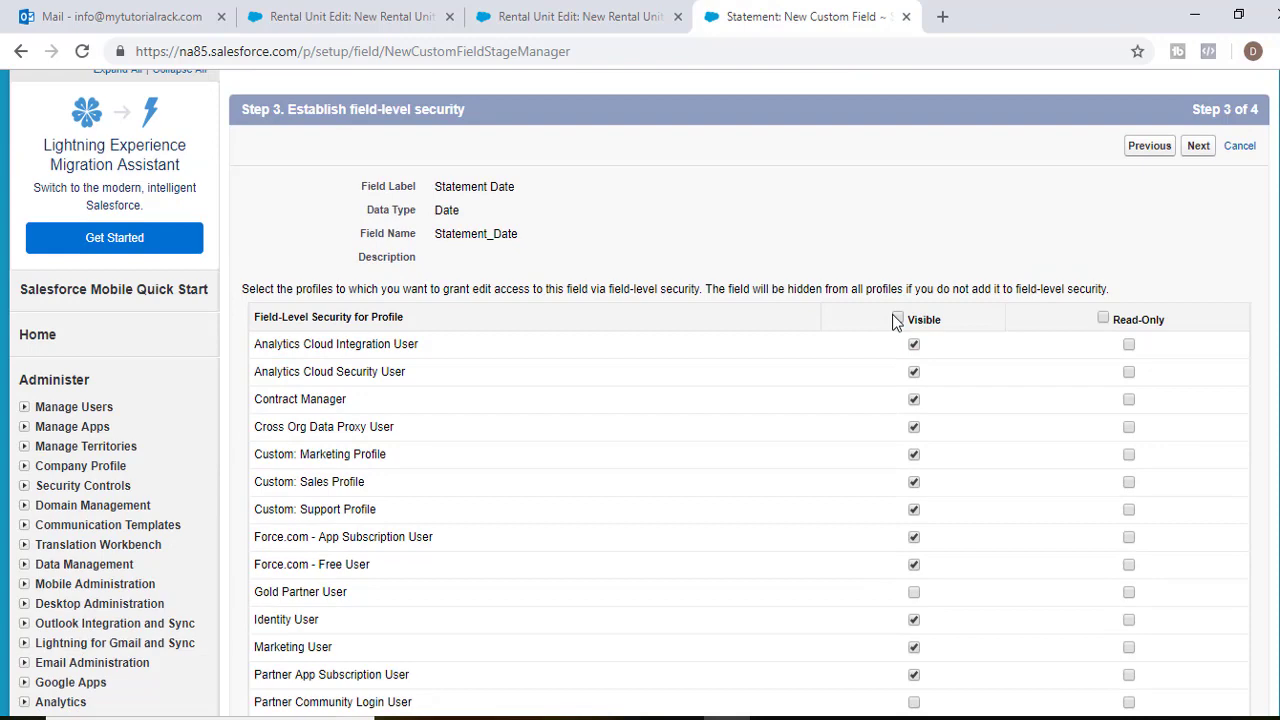
{"action": "left_click", "coordinate": [1199, 146]}
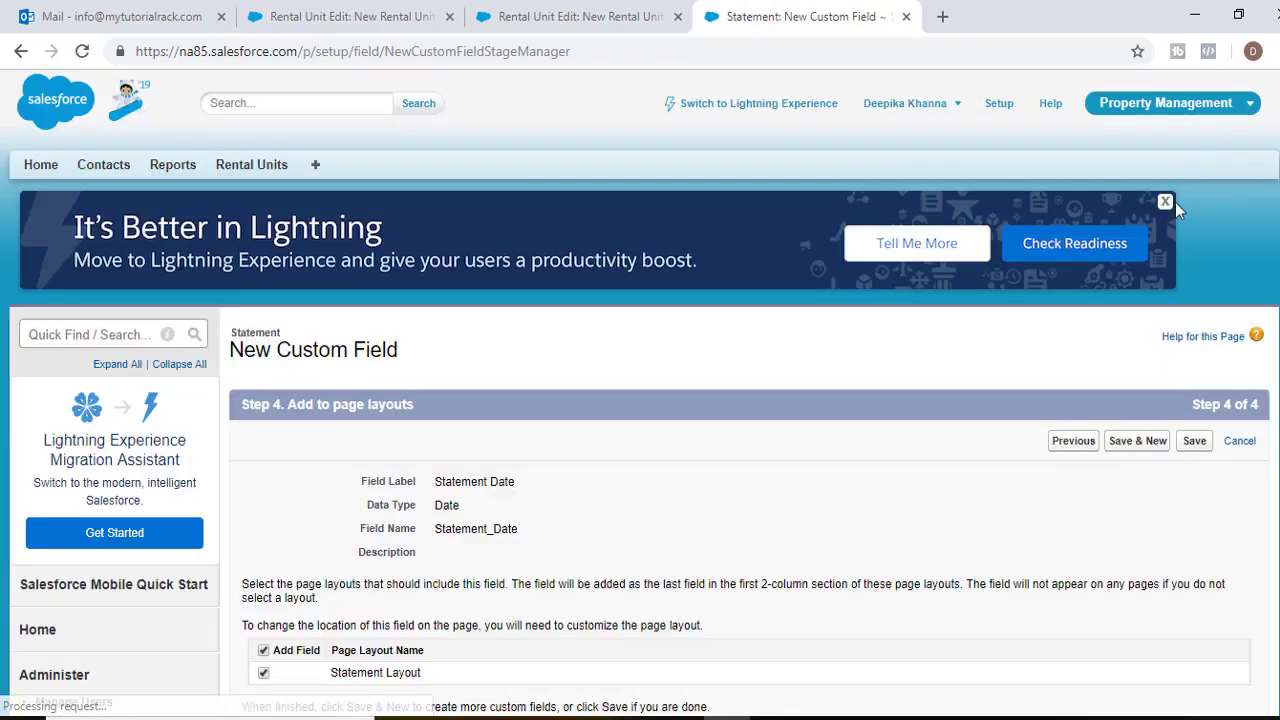
{"action": "scroll", "coordinate": [1158, 275], "scroll_direction": "down", "scroll_amount": 2}
{"action": "left_click", "coordinate": [1140, 245]}
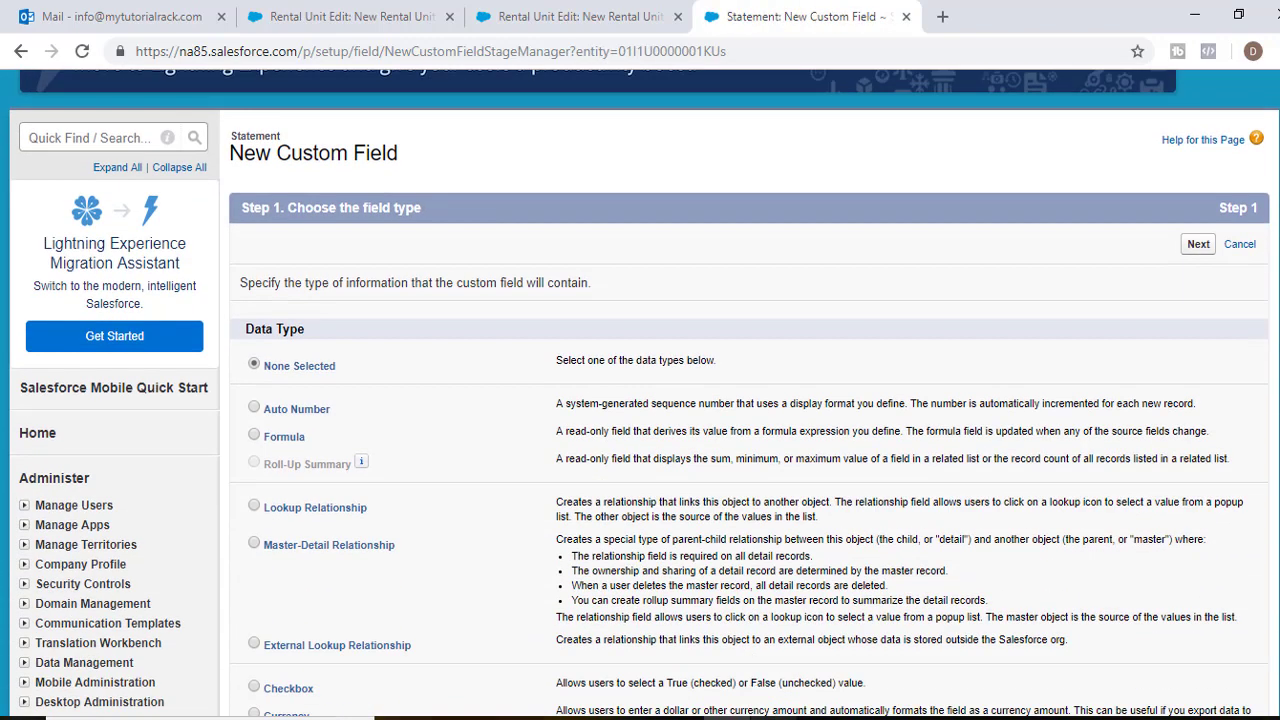
Step: Choose Formula as the data type of the next Statement field and proceed to the output type
{"action": "left_click", "coordinate": [774, 650]}
{"action": "scroll", "coordinate": [340, 480], "scroll_direction": "down", "scroll_amount": 3}
{"action": "left_click", "coordinate": [294, 246]}
{"action": "scroll", "coordinate": [660, 284], "scroll_direction": "down", "scroll_amount": 5}
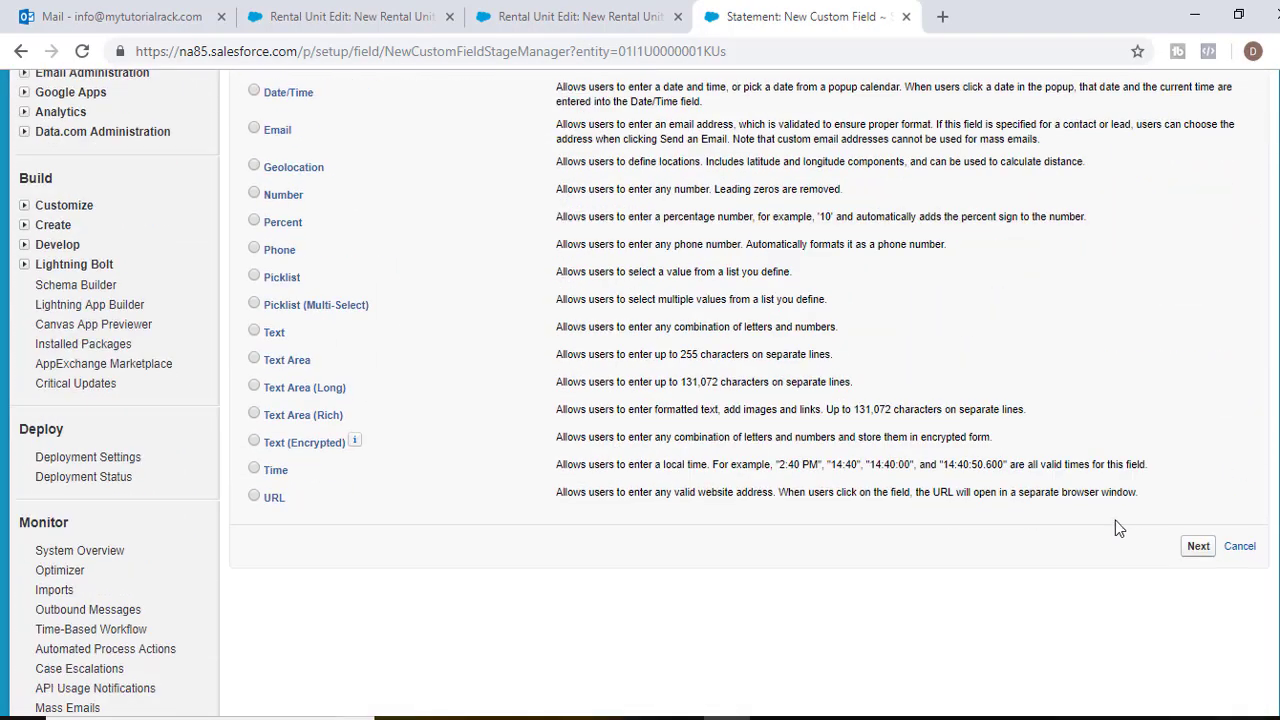
{"action": "left_click", "coordinate": [1198, 546]}
Step: Label the formula field Due Date with Date as its return type and proceed to the formula entry
{"action": "scroll", "coordinate": [429, 300], "scroll_direction": "down", "scroll_amount": 3}
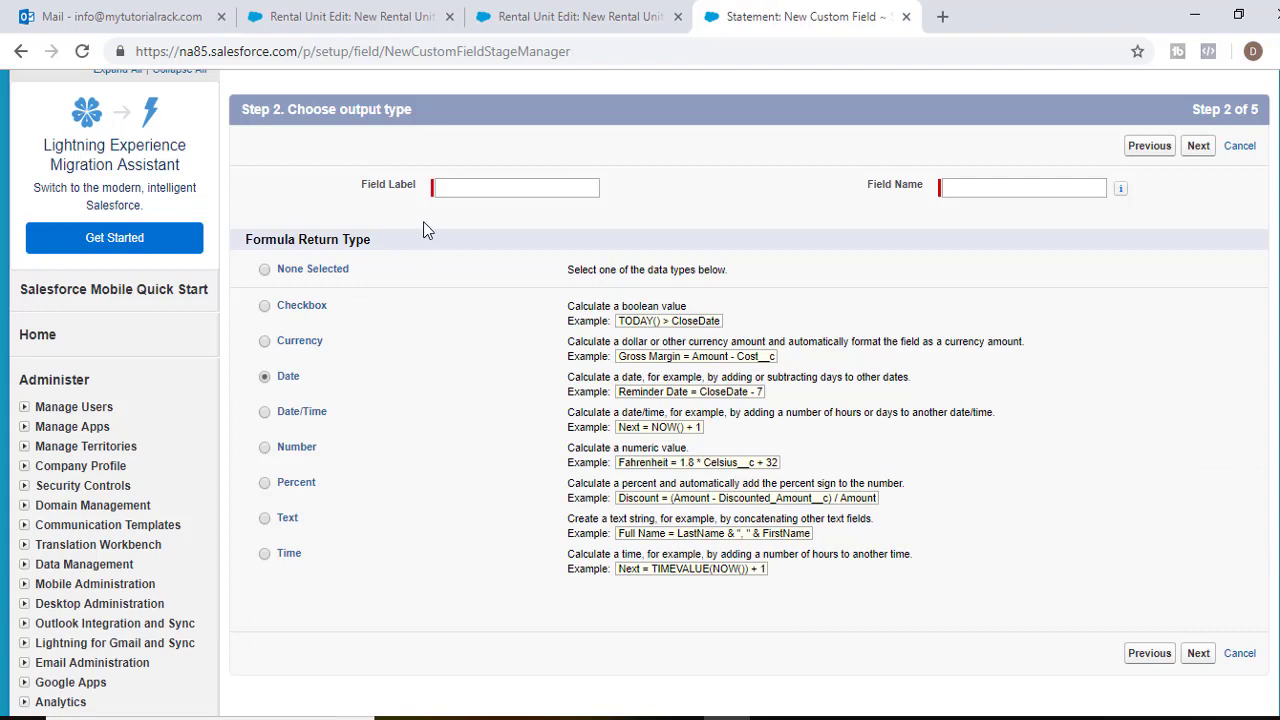
{"action": "left_click", "coordinate": [443, 188]}
{"action": "type", "text": "Due"}
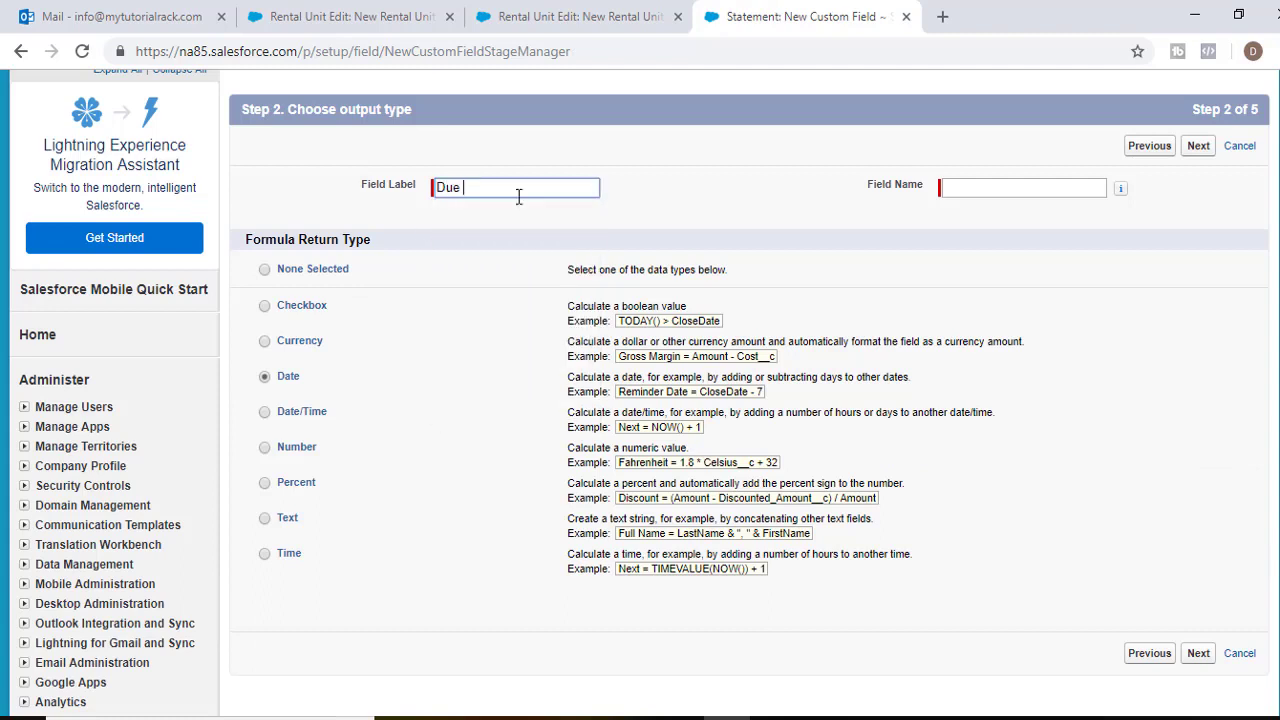
{"action": "type", "text": " Date"}
{"action": "key", "text": "Tab"}
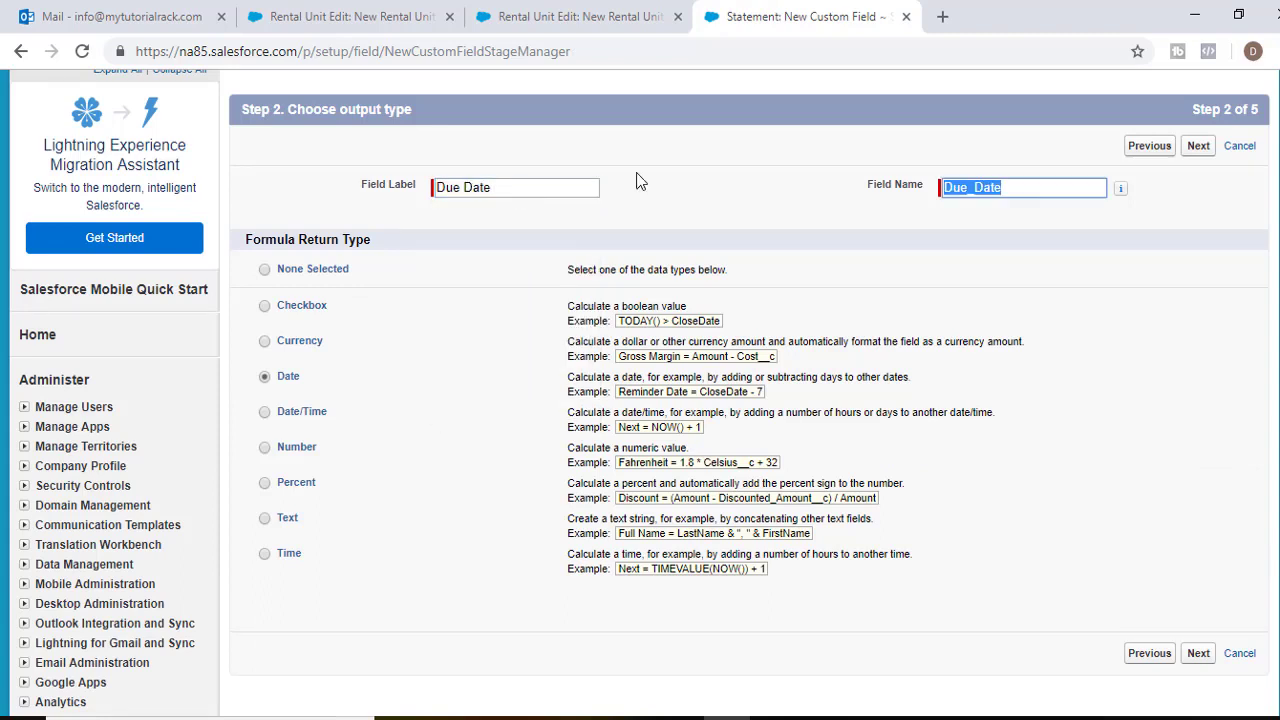
{"action": "left_click", "coordinate": [1198, 653]}
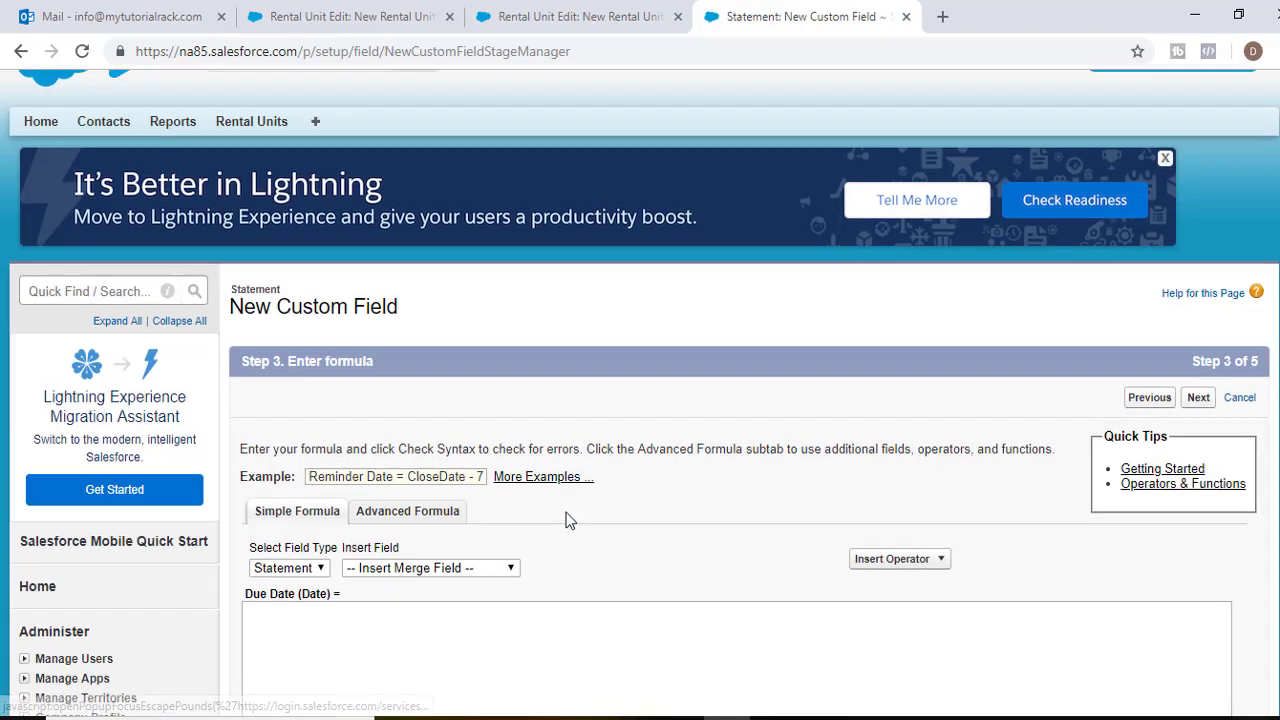
Step: Build the Due Date formula as Statement_Date__c + 15 using the Statement Date merge field and the add operator
{"action": "scroll", "coordinate": [568, 520], "scroll_direction": "down", "scroll_amount": 3}
{"action": "left_click", "coordinate": [393, 316]}
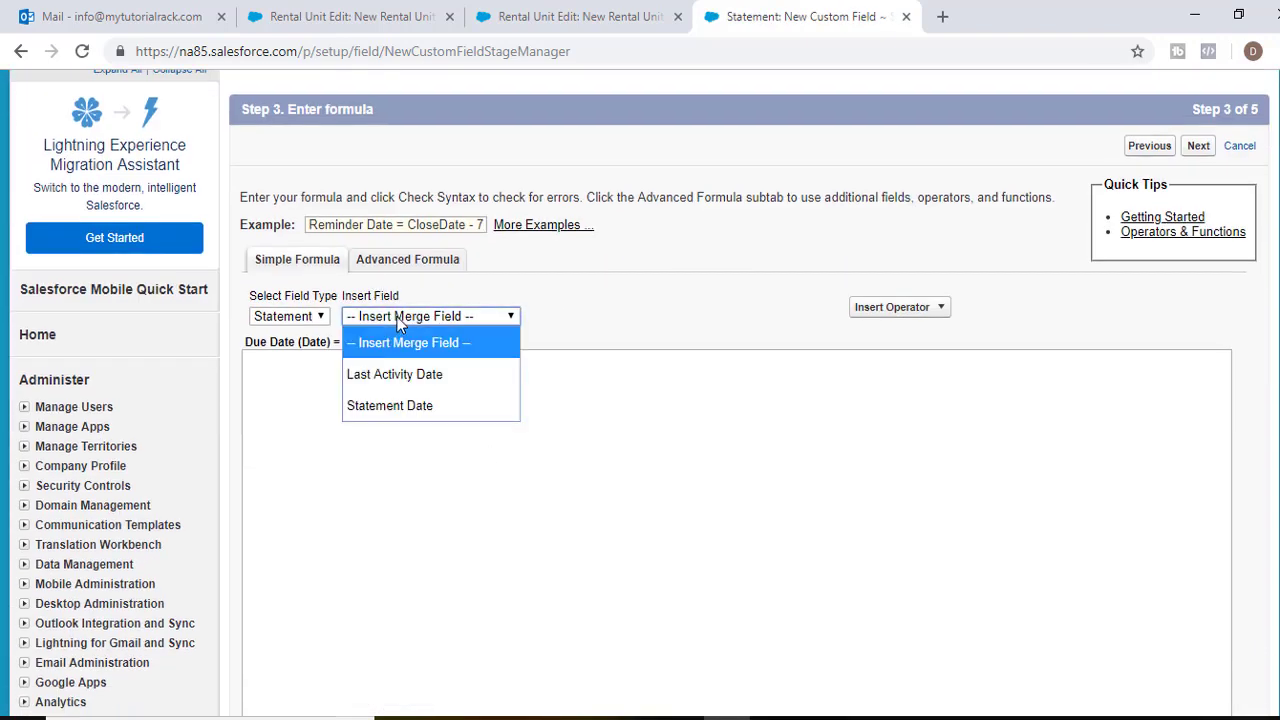
{"action": "left_click", "coordinate": [393, 405]}
{"action": "left_click", "coordinate": [900, 307]}
{"action": "left_click", "coordinate": [880, 331]}
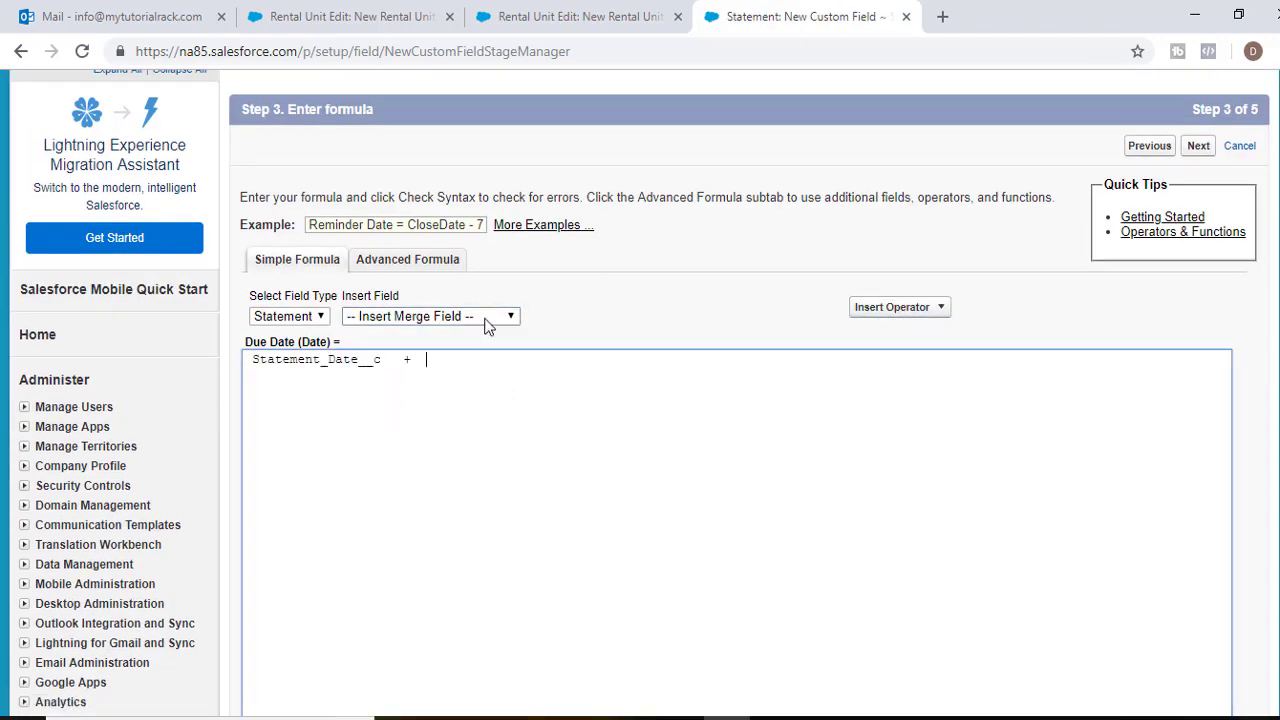
{"action": "left_click", "coordinate": [489, 318]}
{"action": "left_click", "coordinate": [557, 364]}
{"action": "type", "text": "1"}
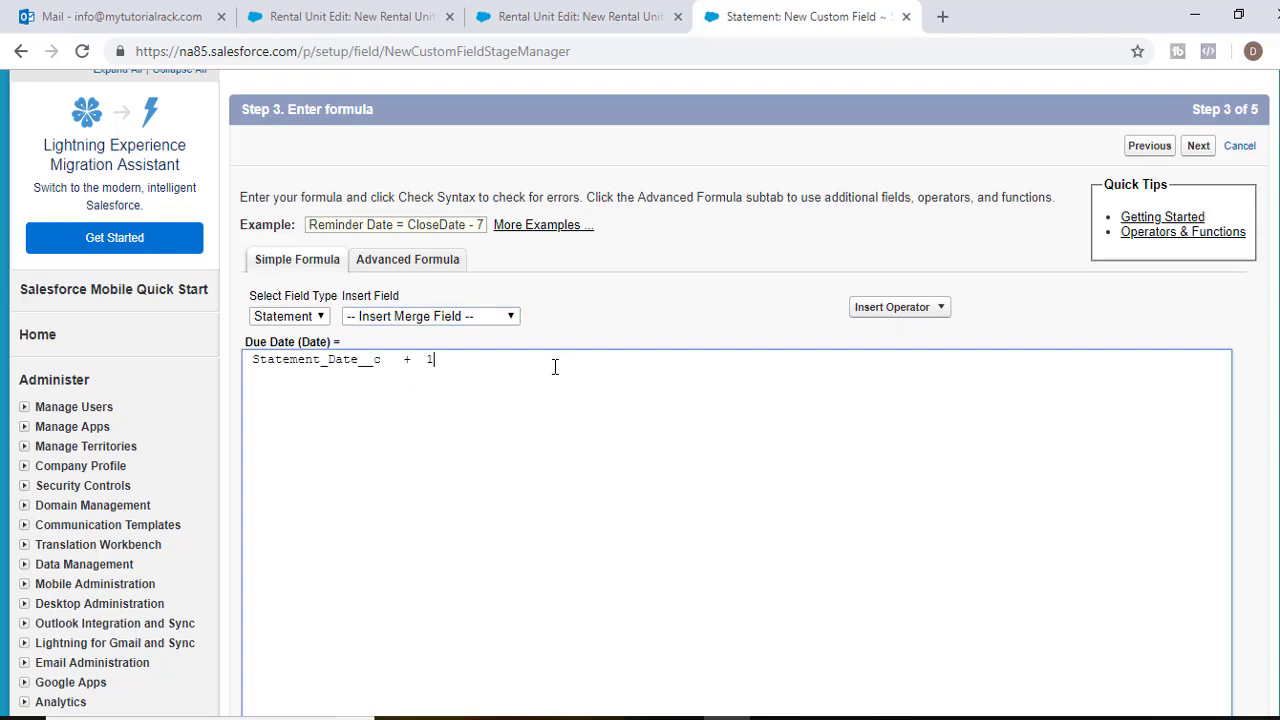
{"action": "type", "text": "5"}
Step: Check the syntax of the Due Date formula and proceed to field-level security
{"action": "scroll", "coordinate": [555, 400], "scroll_direction": "down", "scroll_amount": 2}
{"action": "left_click", "coordinate": [283, 561]}
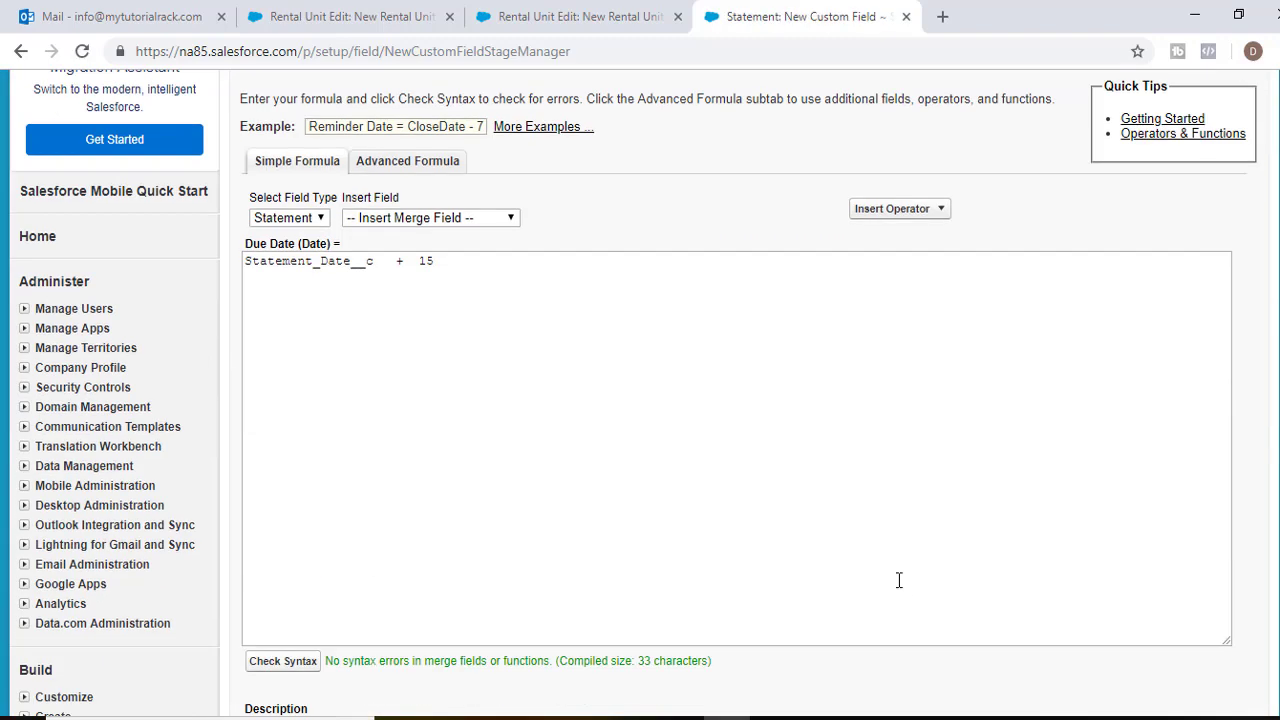
{"action": "scroll", "coordinate": [899, 580], "scroll_direction": "down", "scroll_amount": 2}
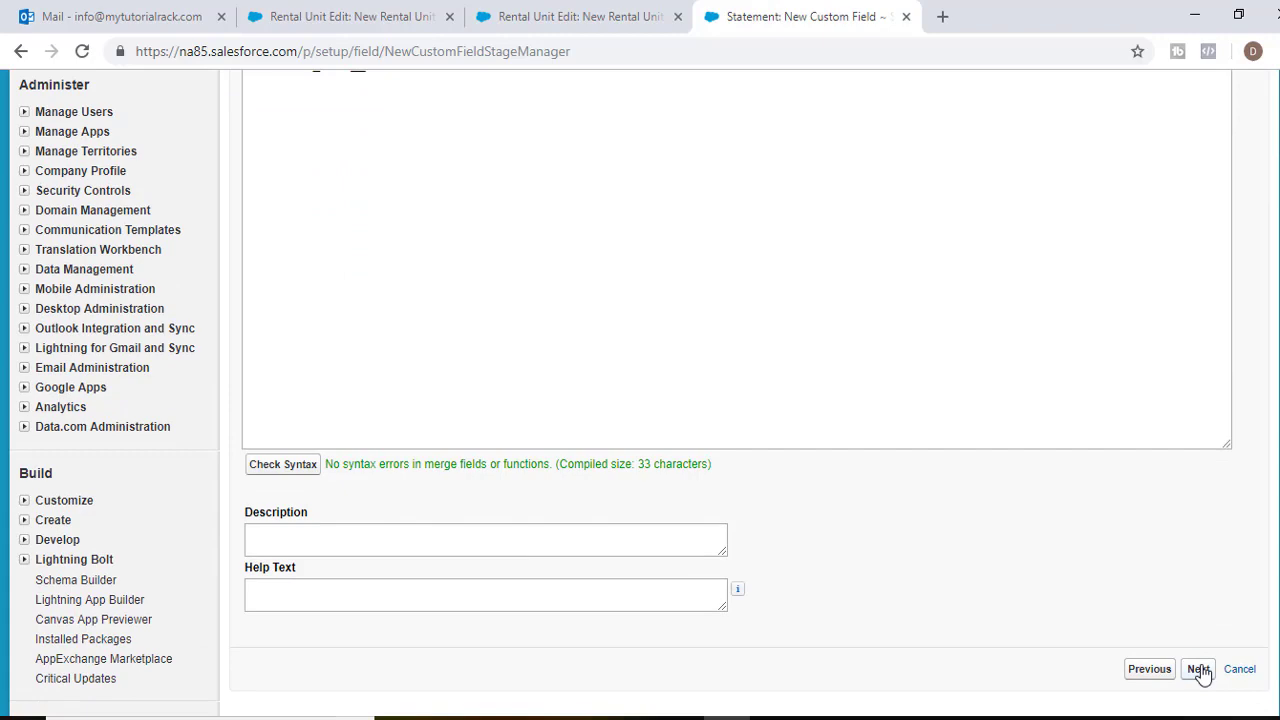
{"action": "left_click", "coordinate": [1199, 670]}
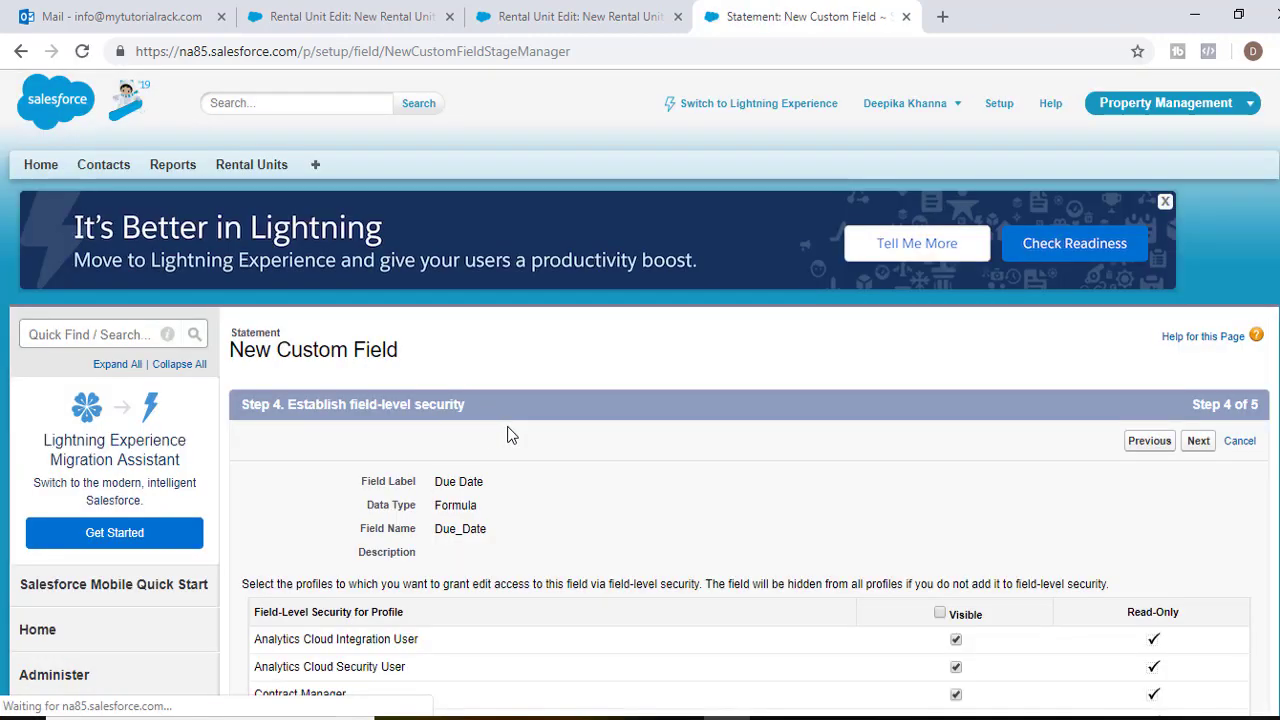
Step: Make Due Date visible to all profiles, accept the default page layout, and save it to begin another field
{"action": "left_click", "coordinate": [940, 613]}
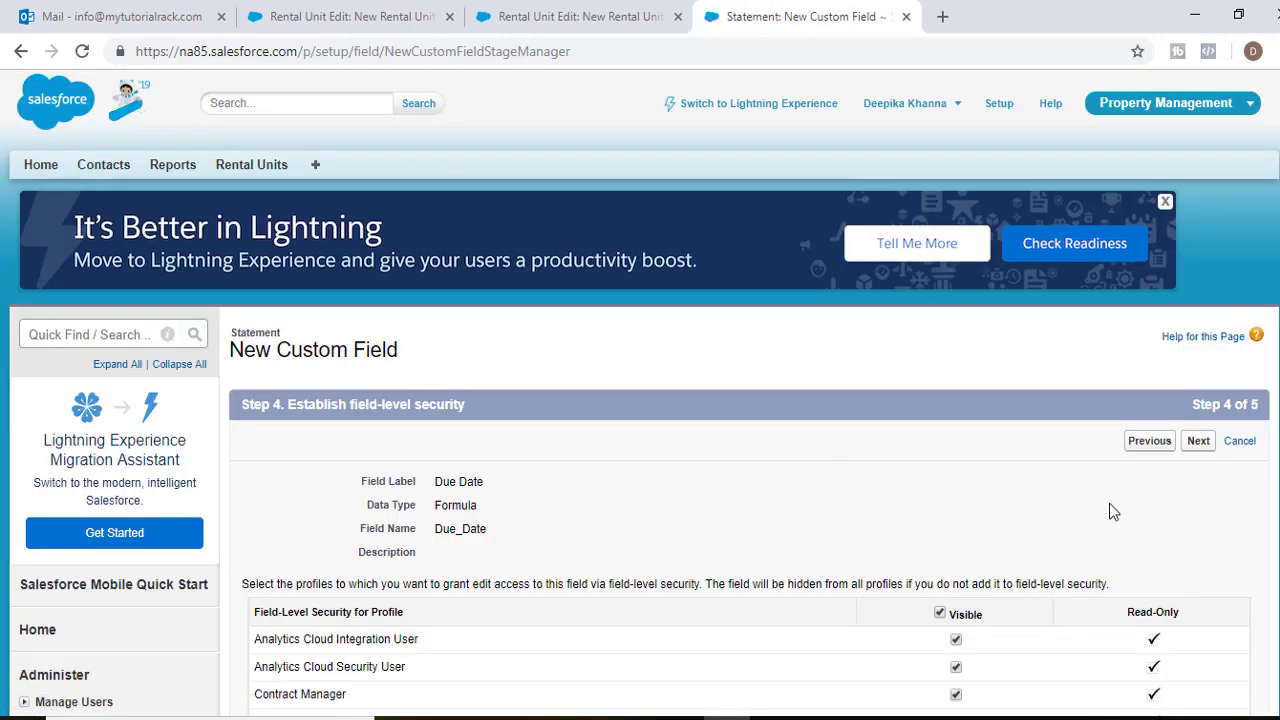
{"action": "left_click", "coordinate": [1198, 441]}
{"action": "scroll", "coordinate": [1117, 463], "scroll_direction": "down", "scroll_amount": 4}
{"action": "left_click", "coordinate": [1140, 364]}
Step: Switch to the PowerPoint slide show and advance to the slide specifying the remaining Statement fields
{"action": "scroll", "coordinate": [908, 518], "scroll_direction": "down", "scroll_amount": 2}
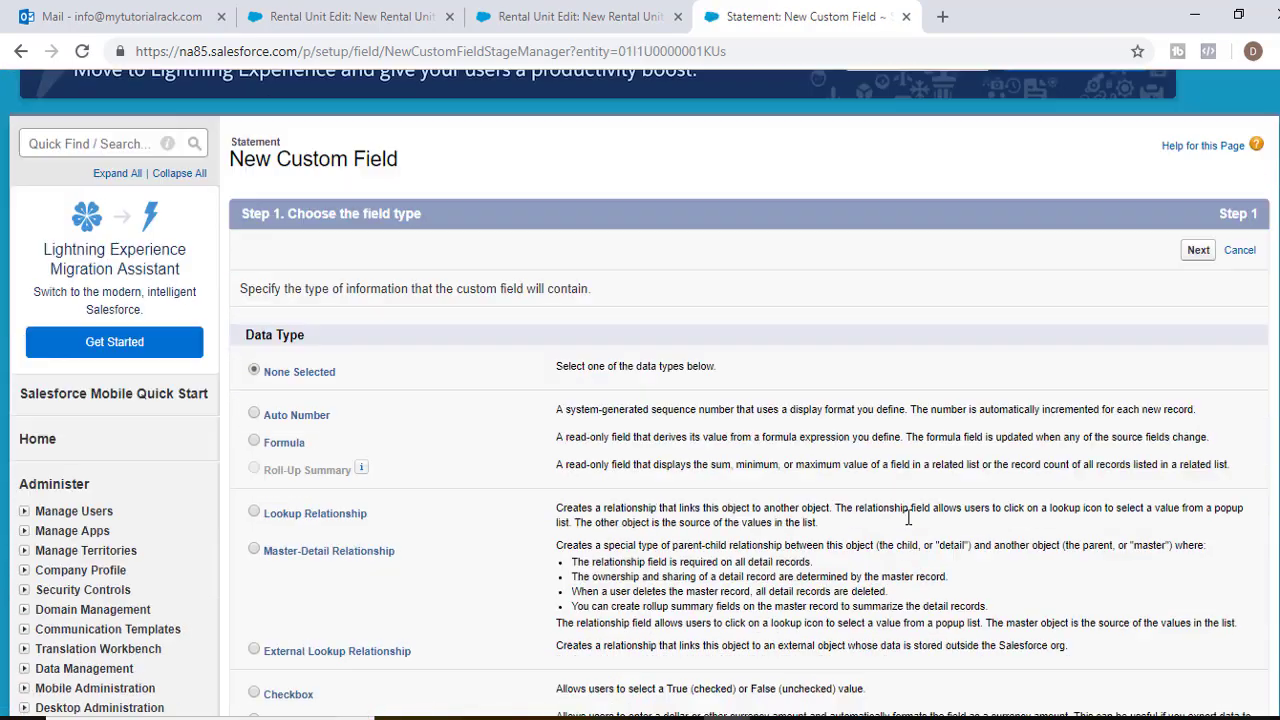
{"action": "key", "text": "alt+Tab"}
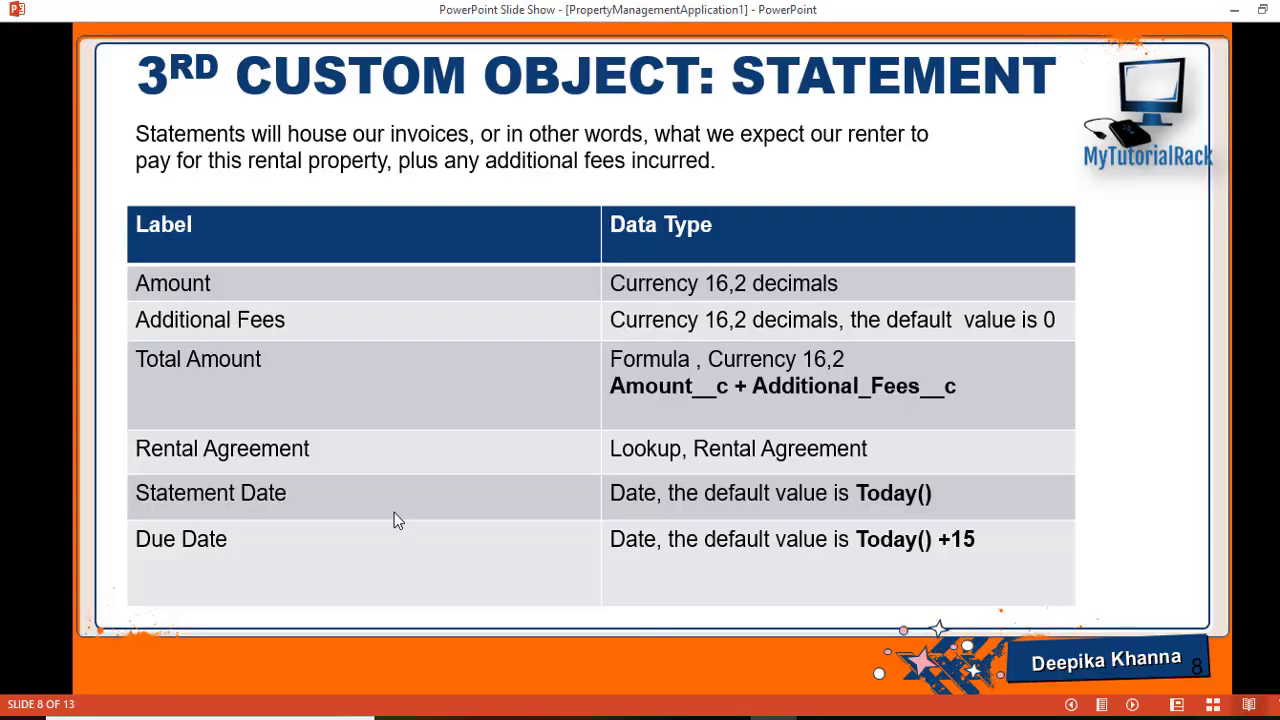
{"action": "left_click", "coordinate": [1132, 705]}
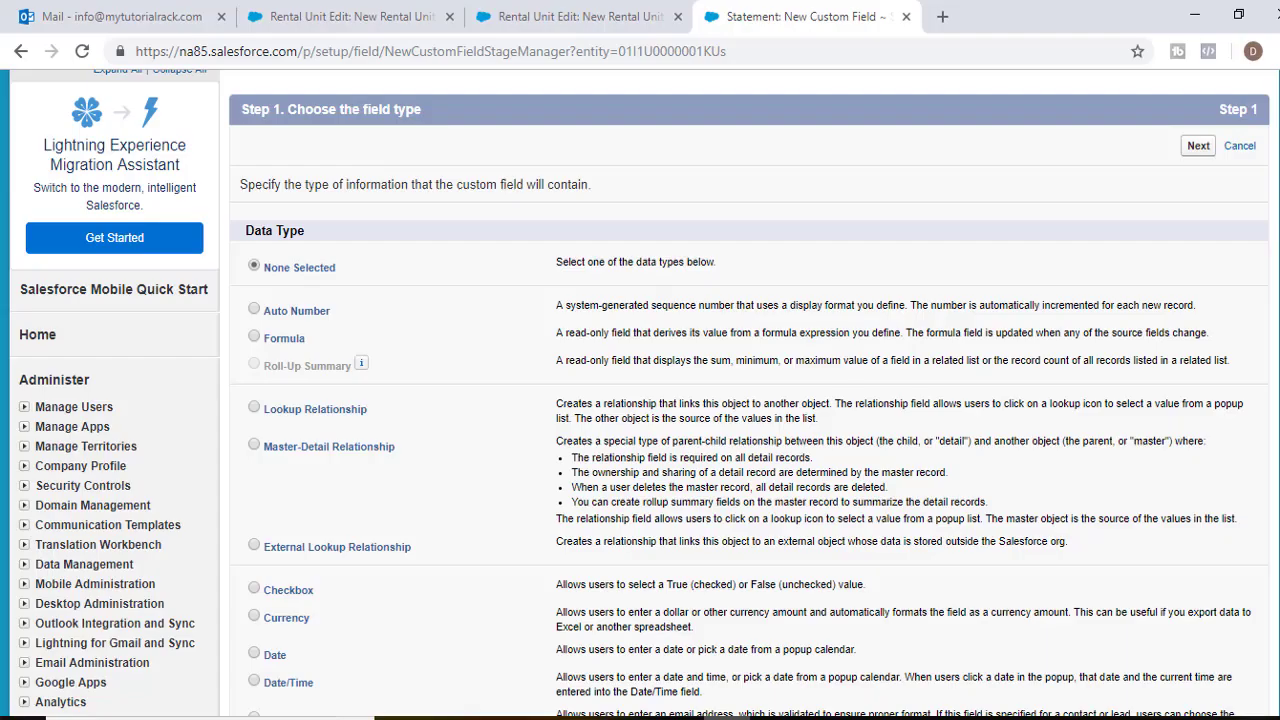
Step: In Salesforce, choose Picklist as the data type of the next Statement field and proceed to its details
{"action": "scroll", "coordinate": [468, 575], "scroll_direction": "down", "scroll_amount": 5}
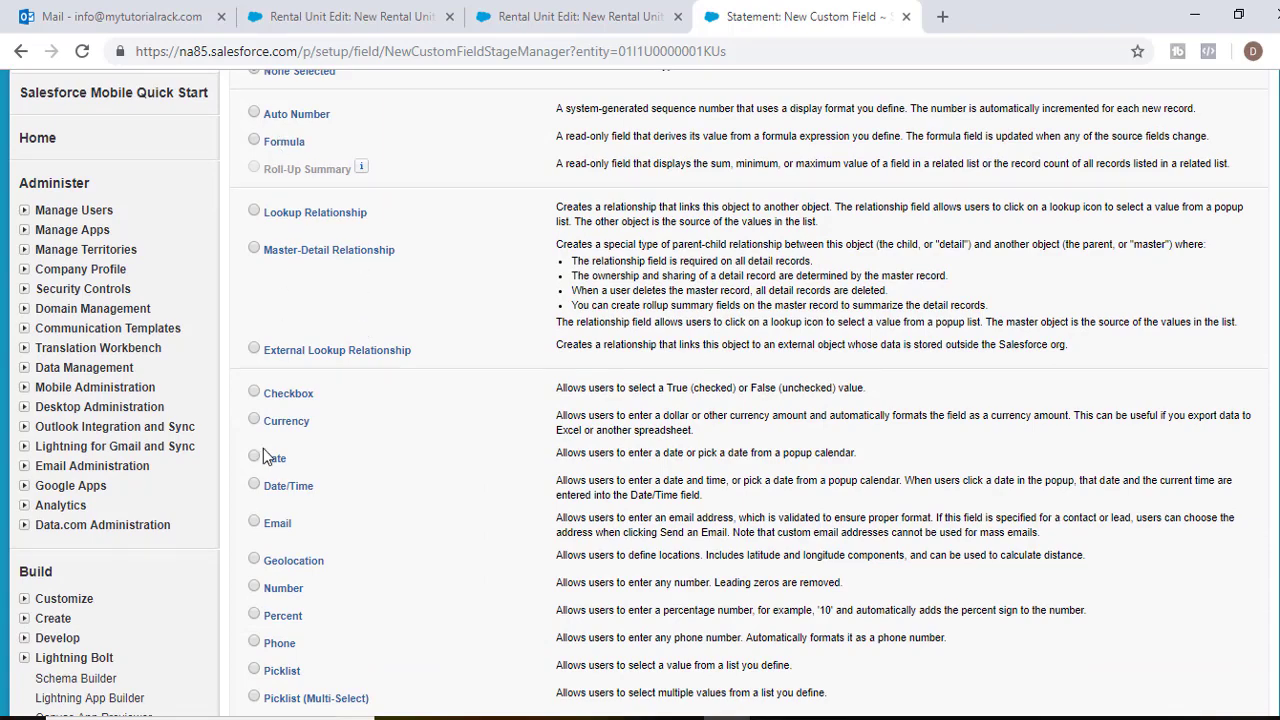
{"action": "scroll", "coordinate": [265, 565], "scroll_direction": "down", "scroll_amount": 1}
{"action": "left_click", "coordinate": [278, 577]}
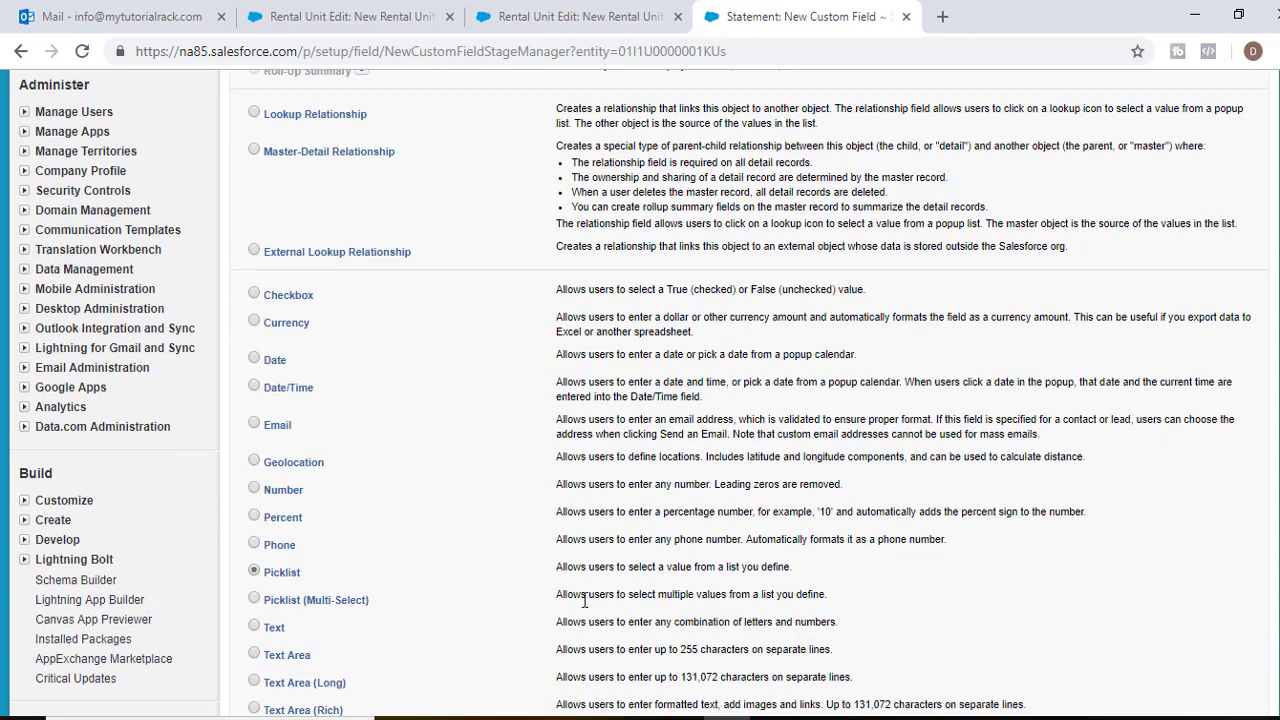
{"action": "scroll", "coordinate": [280, 580], "scroll_direction": "down", "scroll_amount": 3}
{"action": "left_click", "coordinate": [1198, 548]}
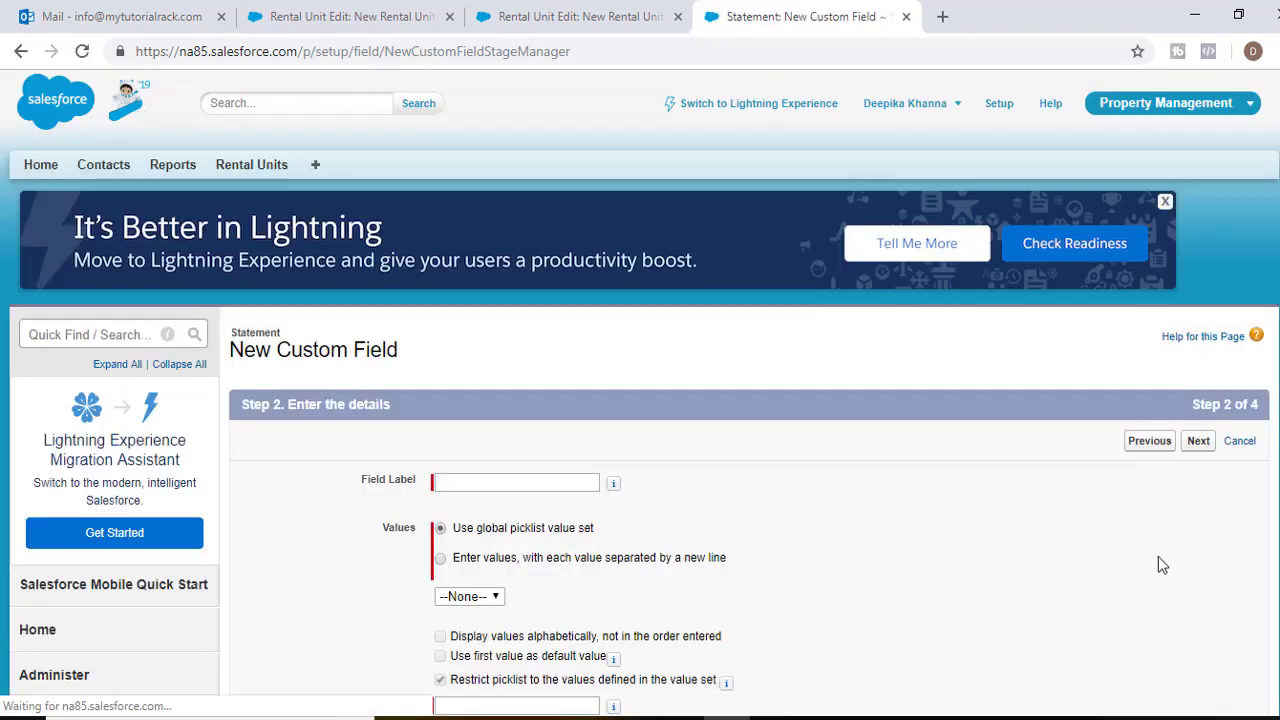
Step: Label the picklist field Status, enter its own values Issued, Paid and Past Due, and proceed to field-level security
{"action": "left_click", "coordinate": [452, 482]}
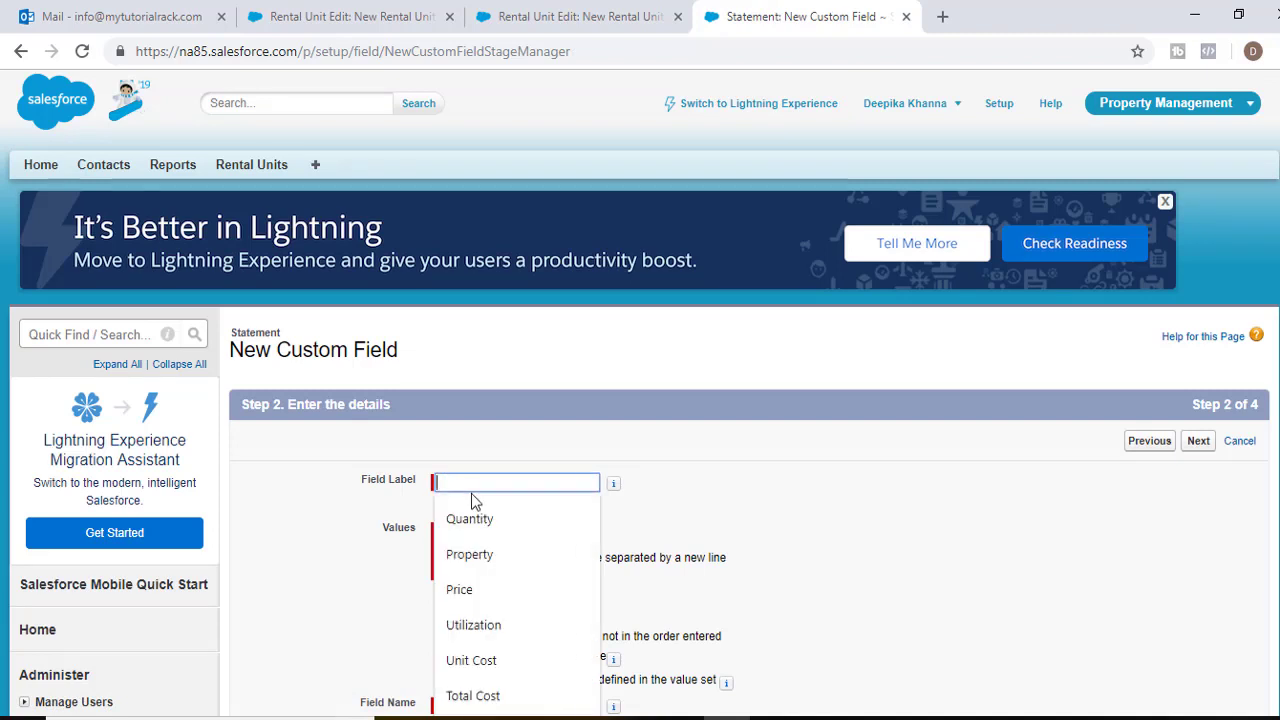
{"action": "type", "text": "Status"}
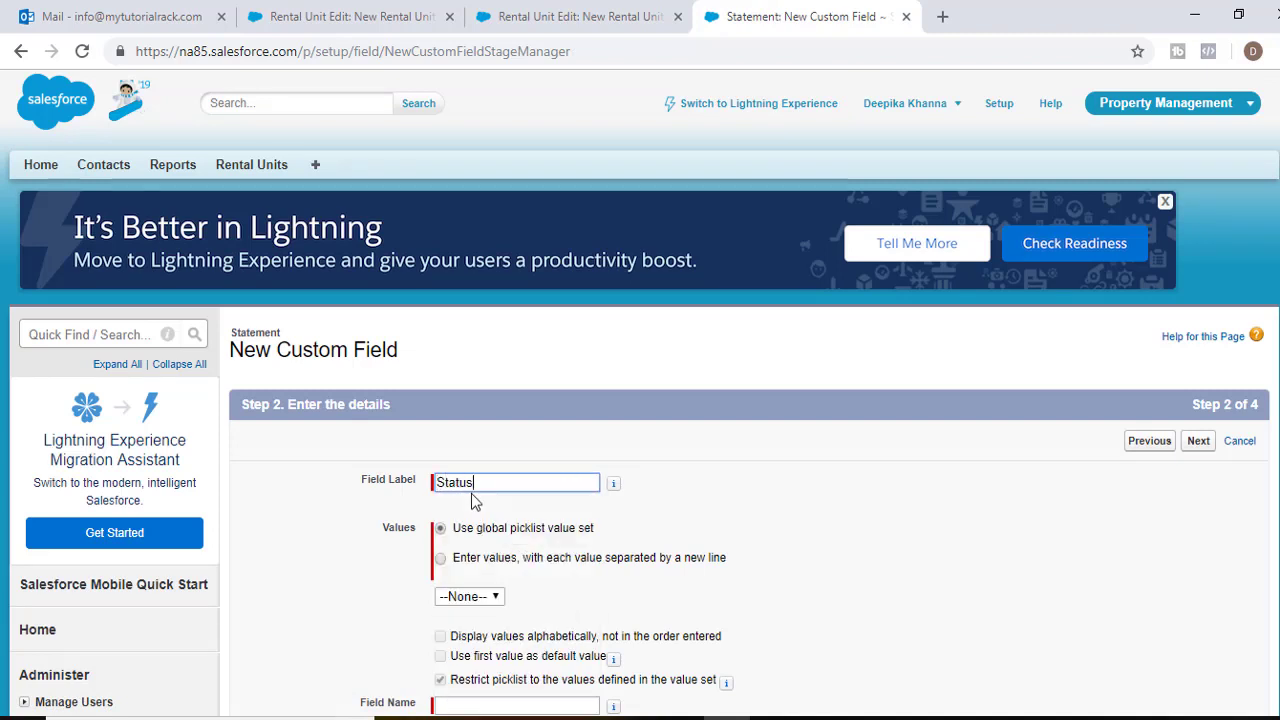
{"action": "key", "text": "Tab"}
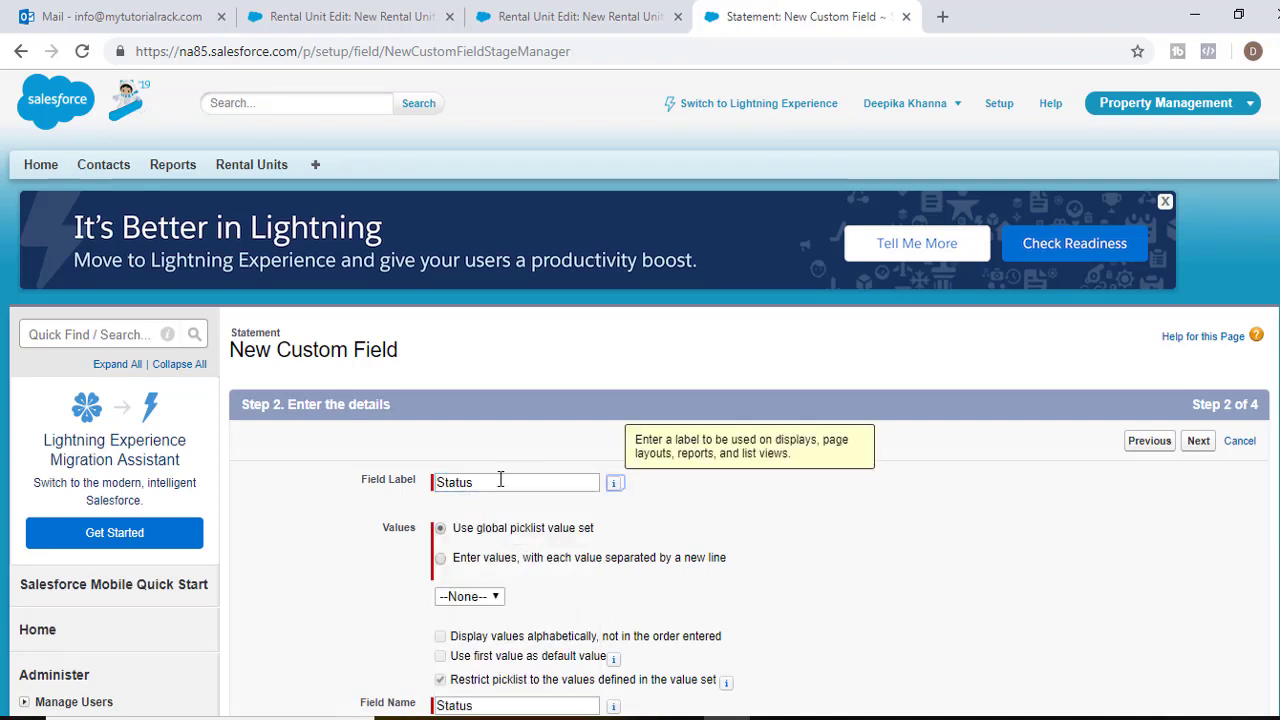
{"action": "left_click", "coordinate": [444, 561]}
{"action": "left_click", "coordinate": [457, 623]}
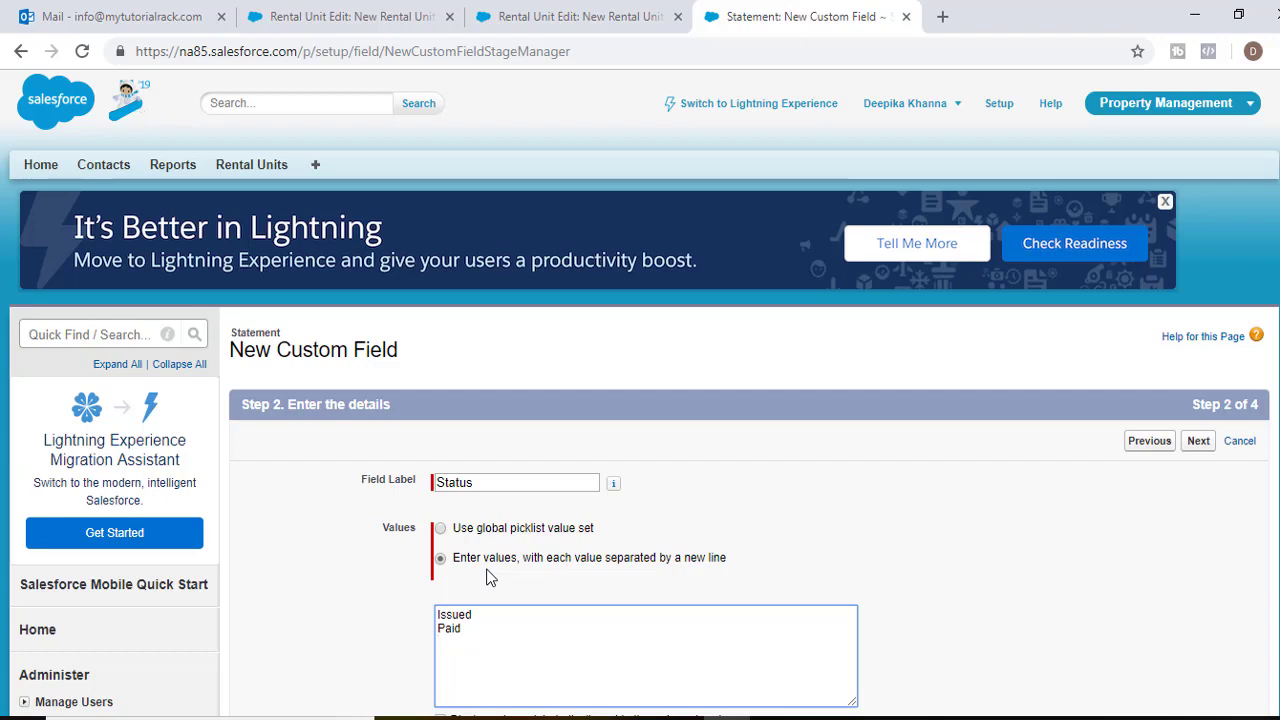
{"action": "type", "text": "Due"}
{"action": "scroll", "coordinate": [490, 578], "scroll_direction": "down", "scroll_amount": 4}
{"action": "left_click", "coordinate": [1200, 694]}
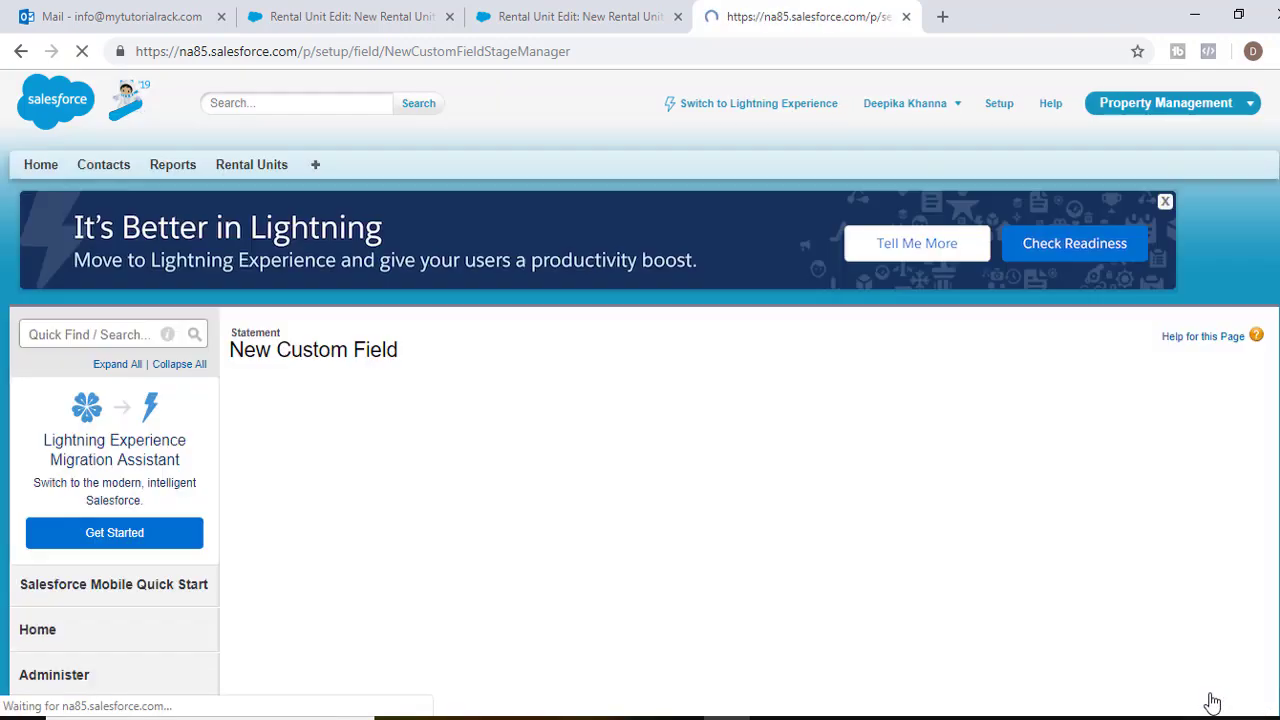
Step: Accept the default field-level security and page layout for Status and save the field
{"action": "scroll", "coordinate": [1071, 520], "scroll_direction": "down", "scroll_amount": 4}
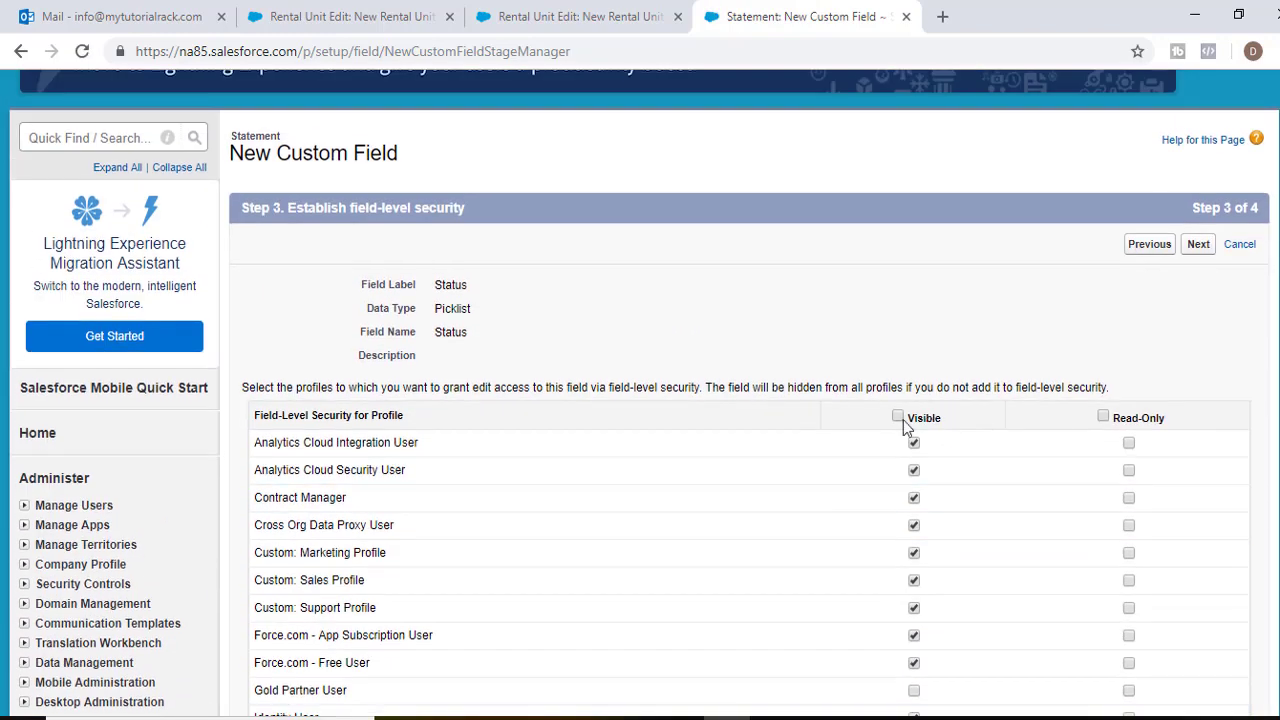
{"action": "left_click", "coordinate": [1198, 244]}
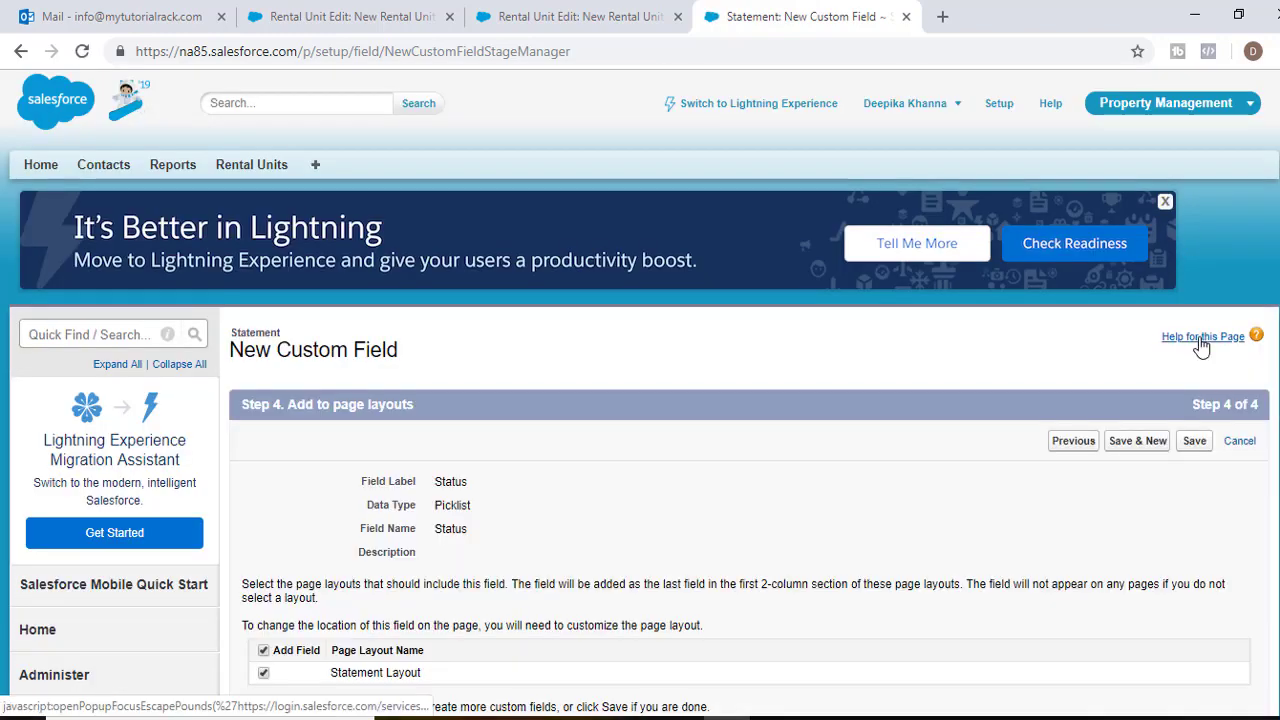
{"action": "left_click", "coordinate": [1150, 450]}
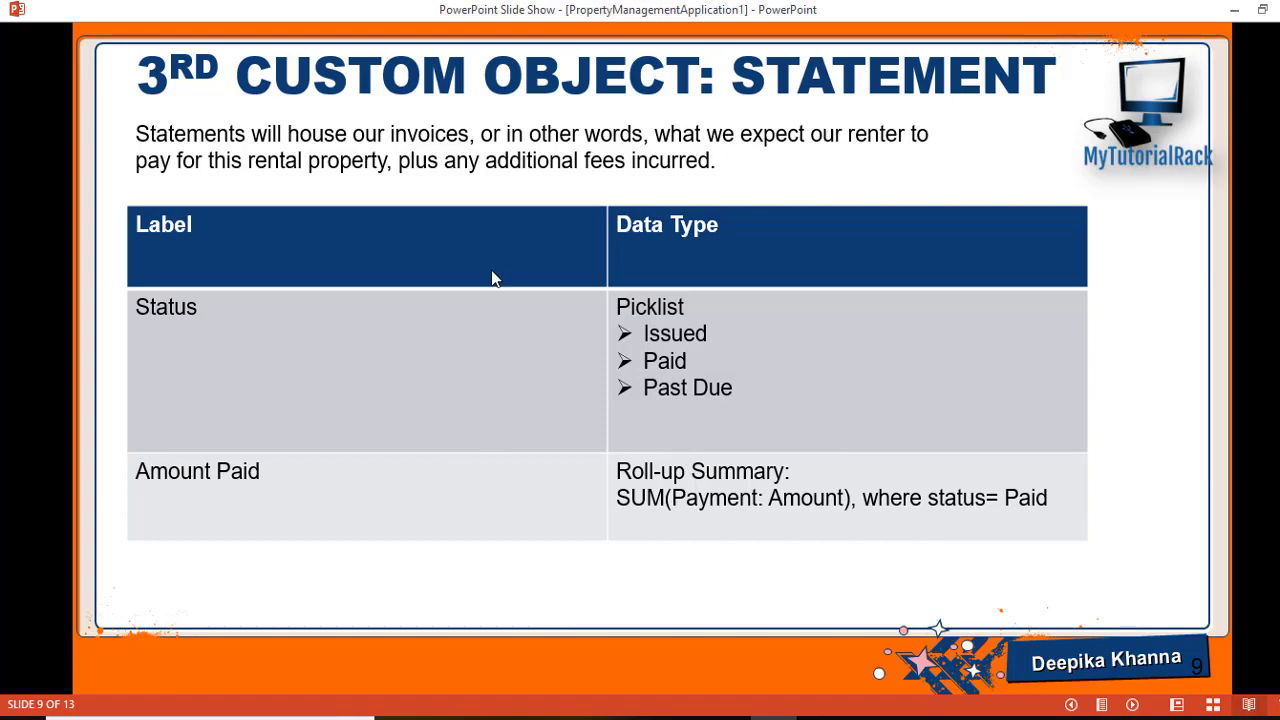
Step: Switch from the slide show back to Salesforce and review the Statement object's custom fields and relationships
{"action": "key", "text": "alt+Tab"}
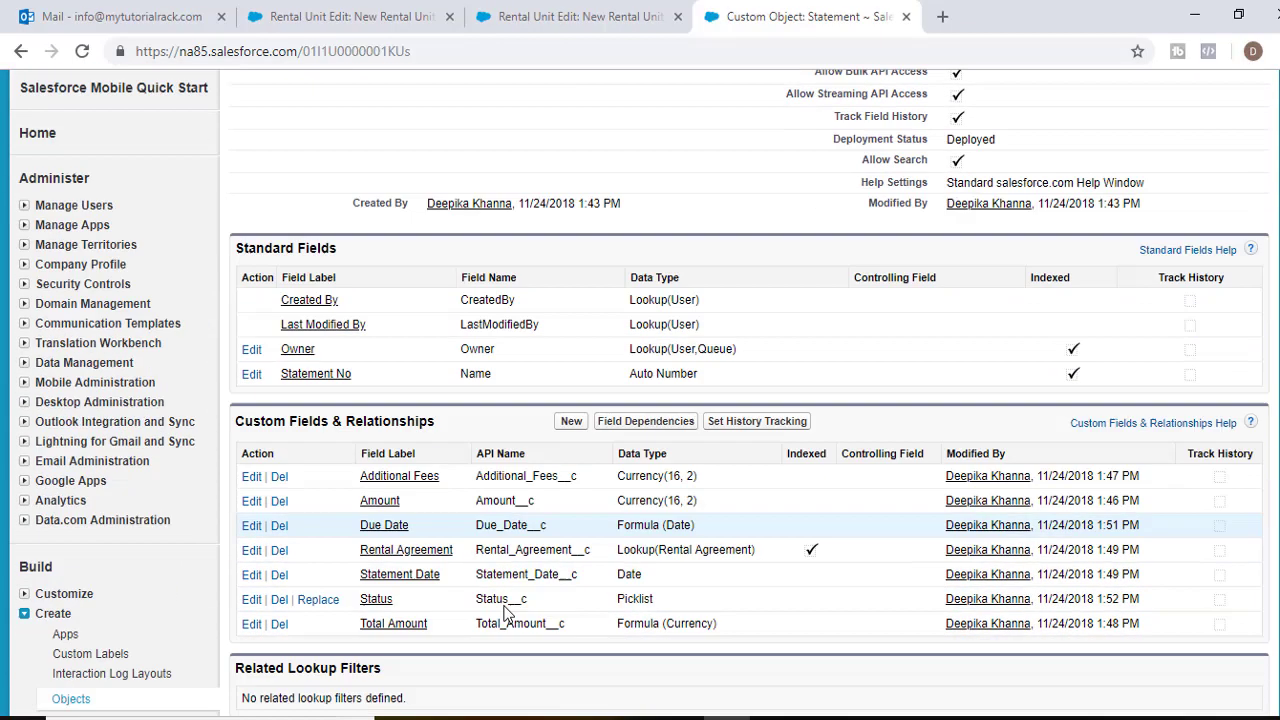
{"action": "scroll", "coordinate": [510, 398], "scroll_direction": "down", "scroll_amount": 3}
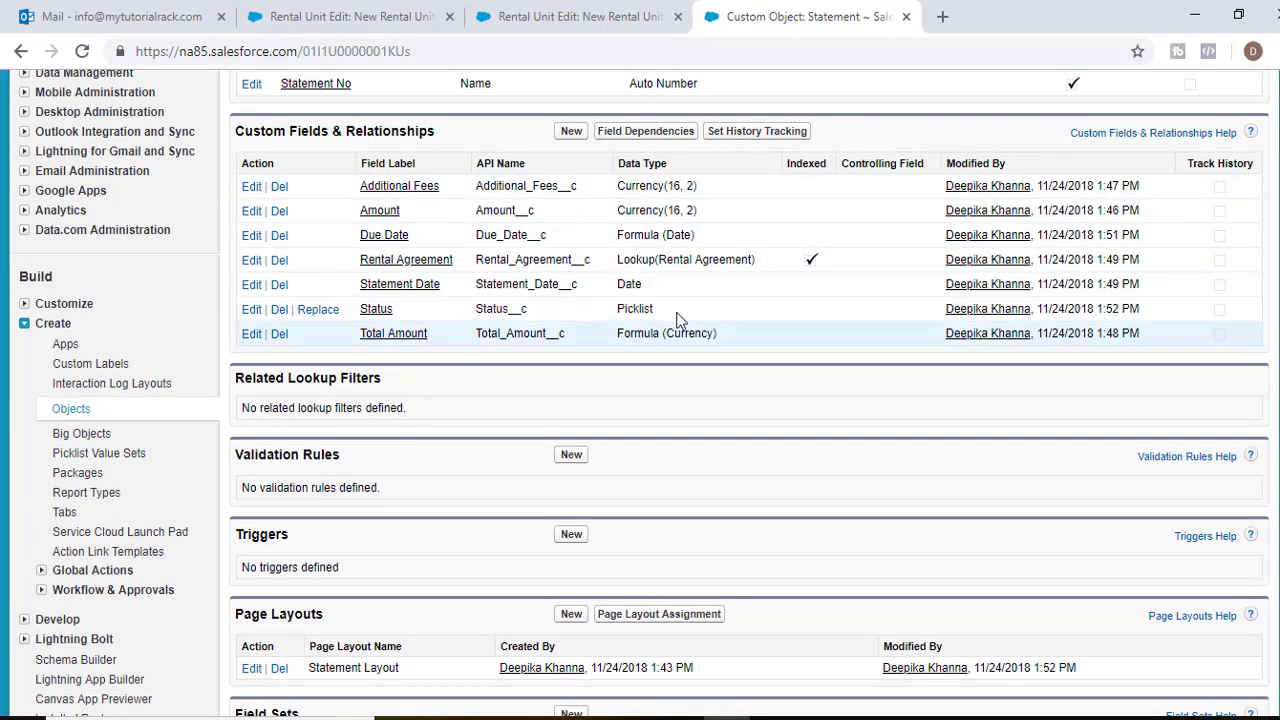